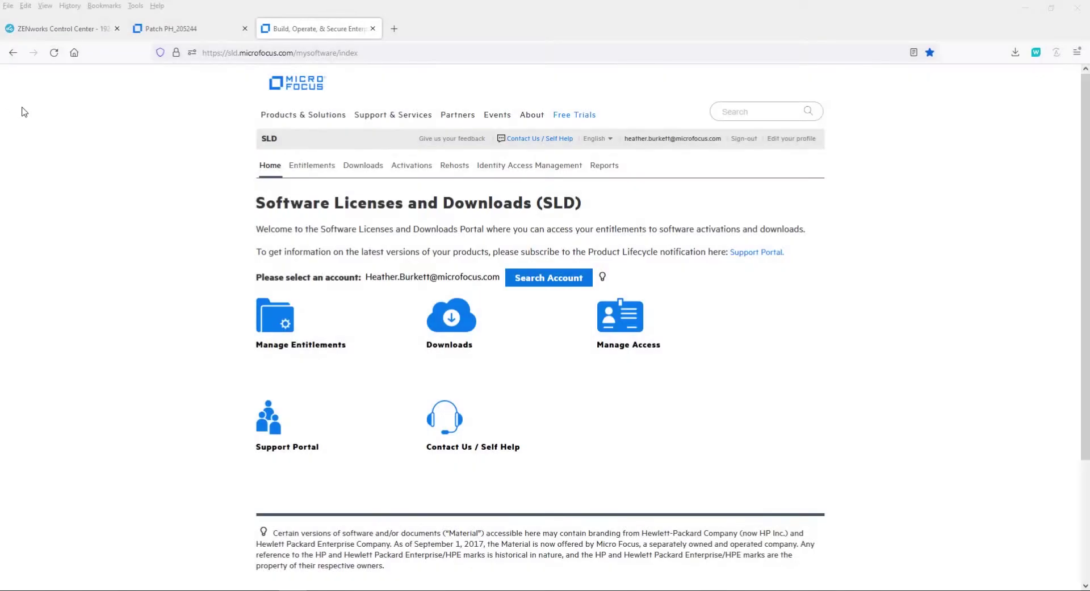
- Filter Downloads to ZENworks Configuration Management, per User/Device Sub SW E-LTU, version 2020.02
{"action": "left_click", "coordinate": [458, 337]}
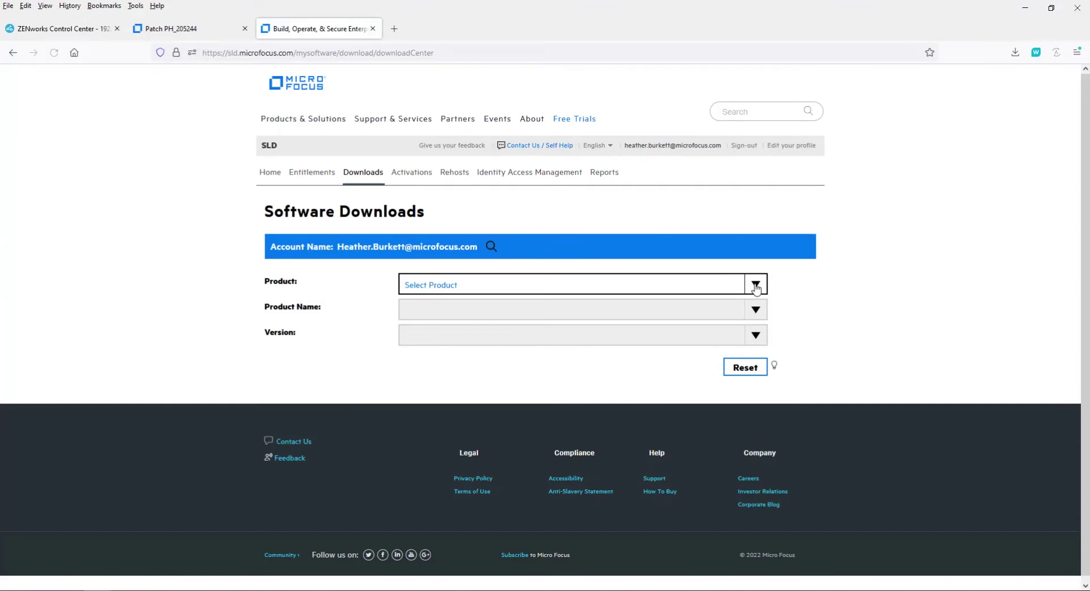
{"action": "left_click", "coordinate": [756, 288]}
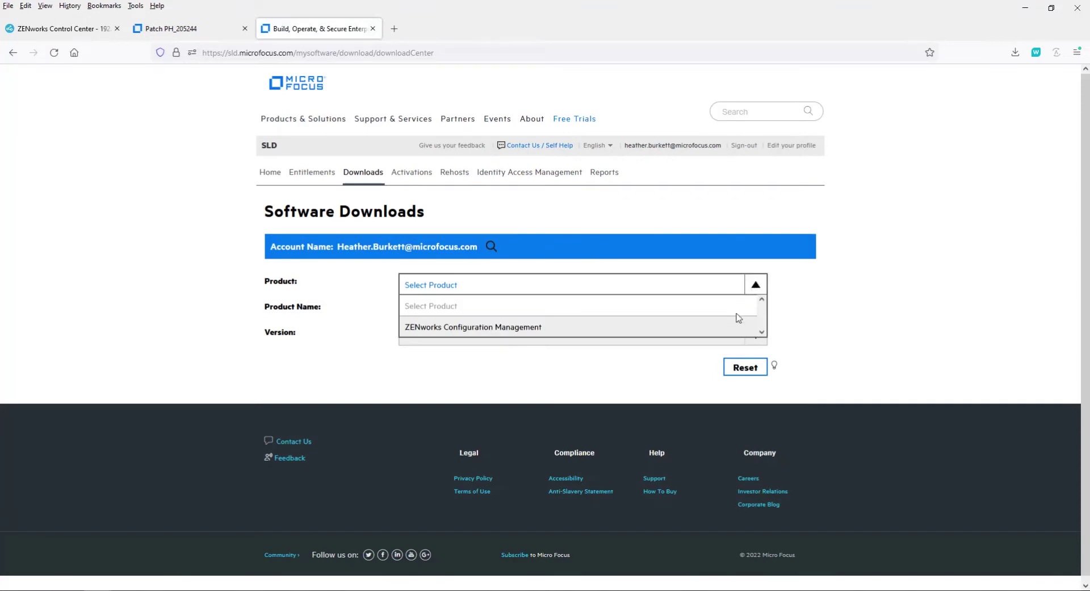
{"action": "left_click", "coordinate": [725, 325]}
{"action": "left_click", "coordinate": [755, 311]}
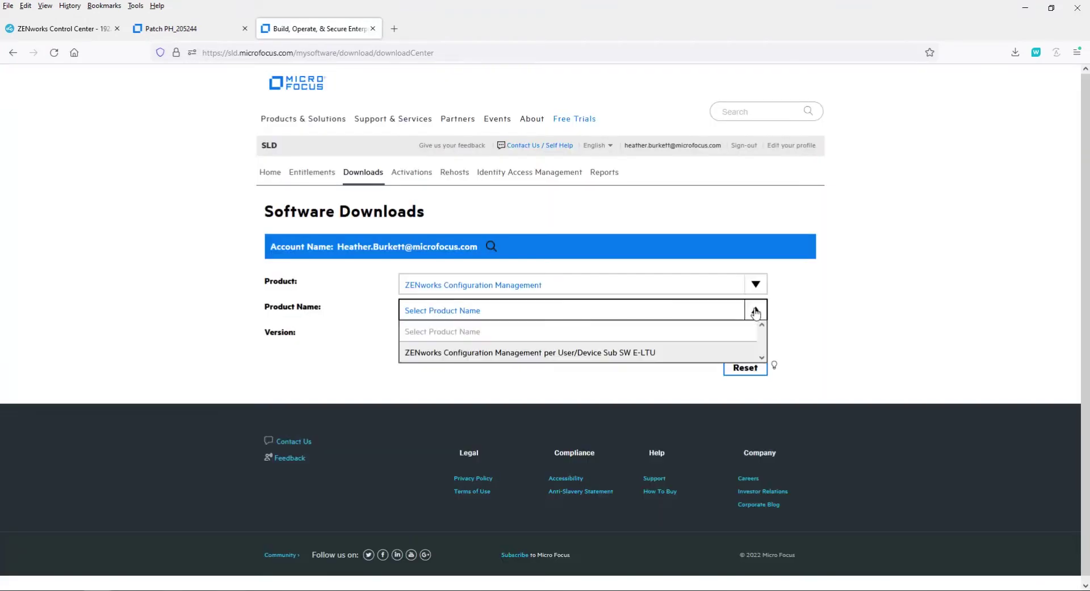
{"action": "left_click", "coordinate": [648, 356]}
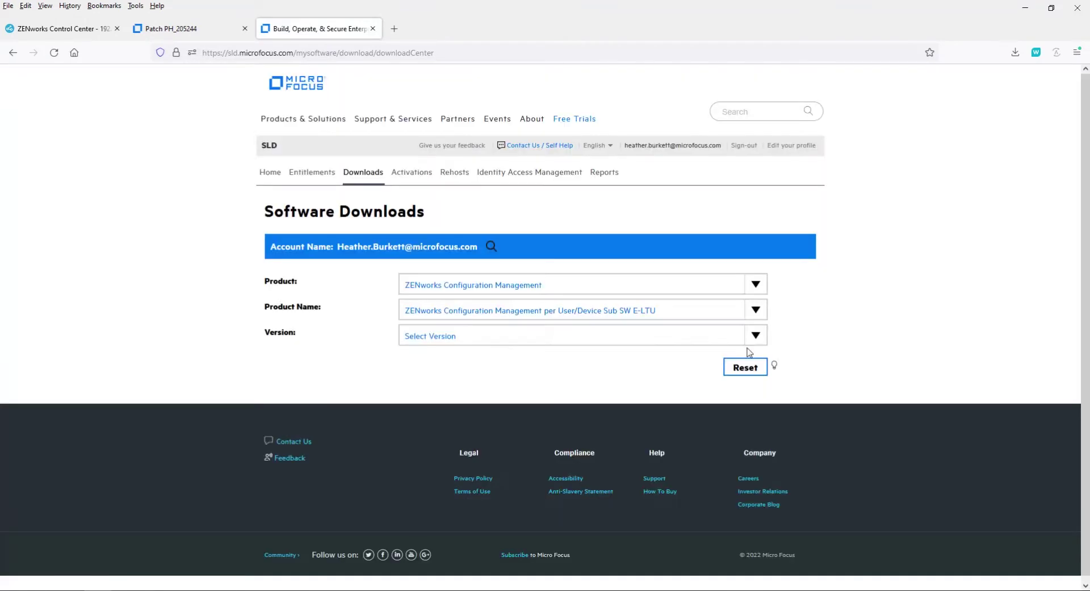
{"action": "left_click", "coordinate": [753, 338]}
{"action": "left_click", "coordinate": [436, 385]}
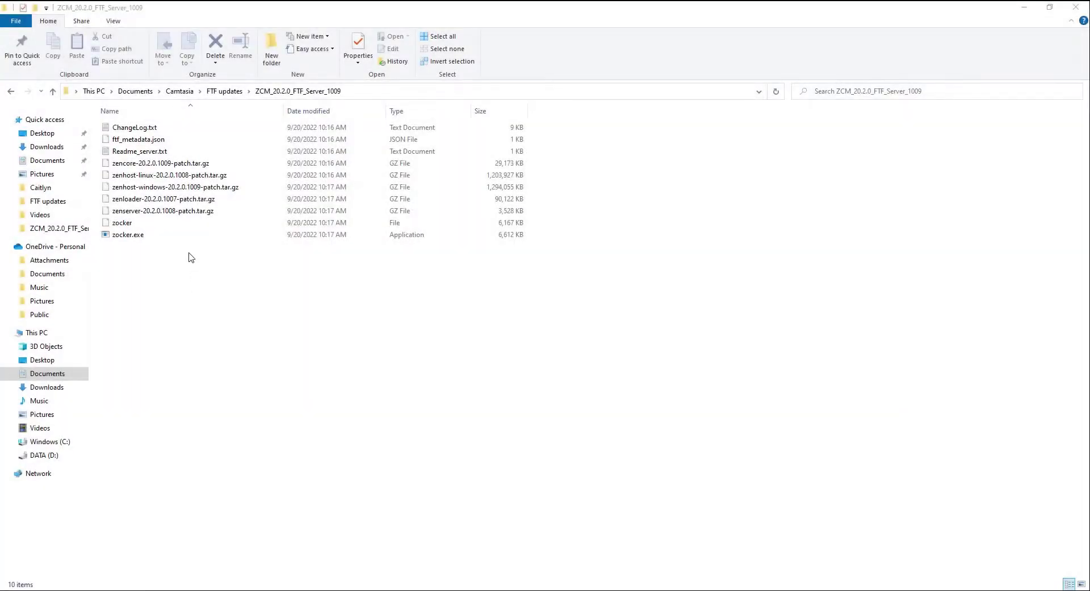
- Read ChangeLog.txt, then open Readme_server.txt and select its patch page URL
{"action": "double_click", "coordinate": [143, 130]}
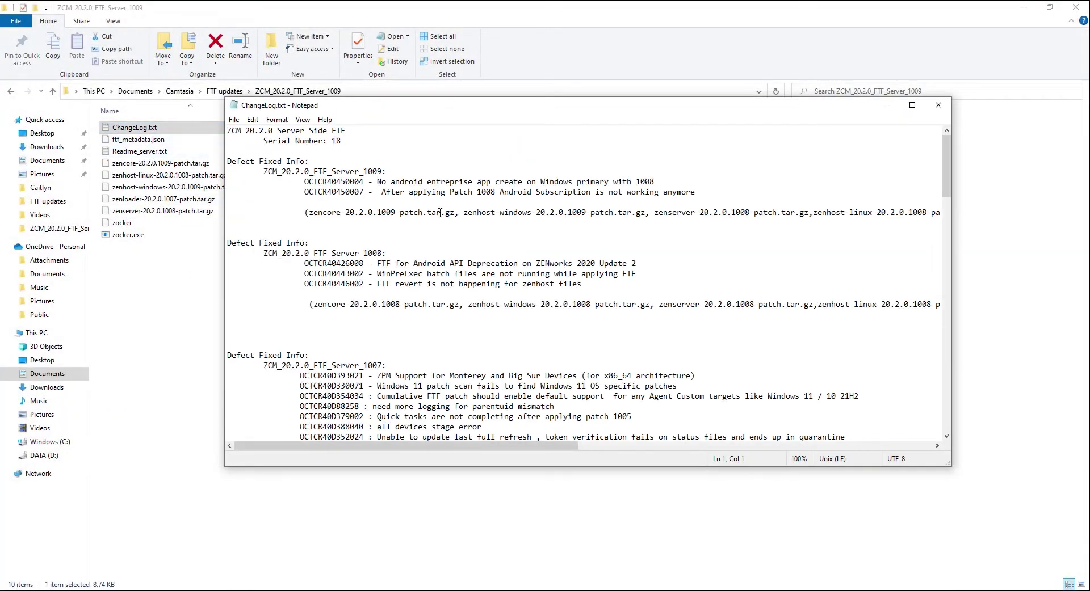
{"action": "left_click", "coordinate": [938, 105]}
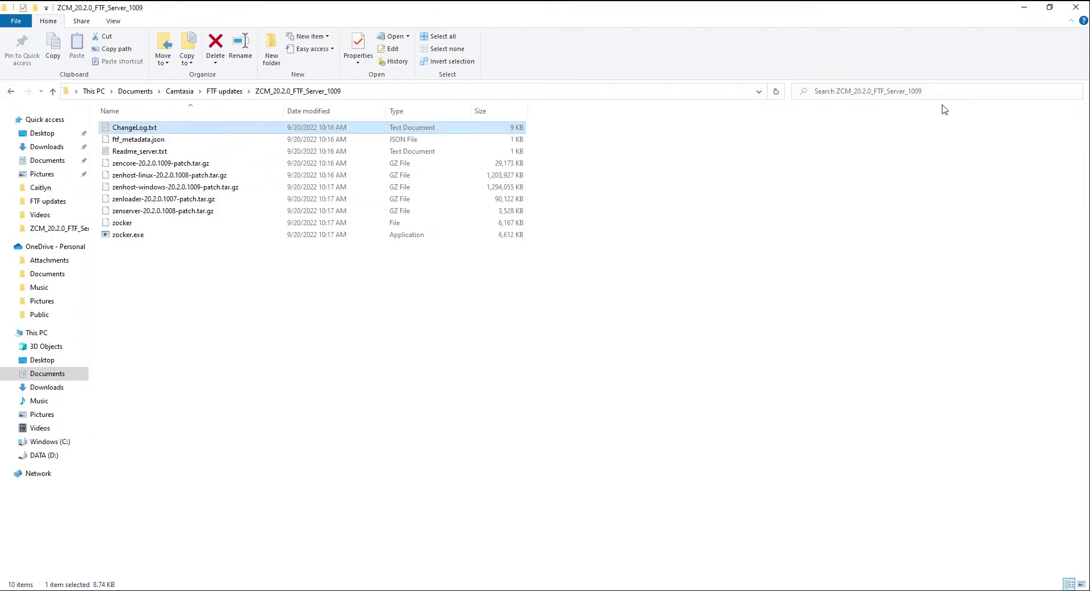
{"action": "left_click", "coordinate": [158, 154]}
{"action": "double_click", "coordinate": [158, 152]}
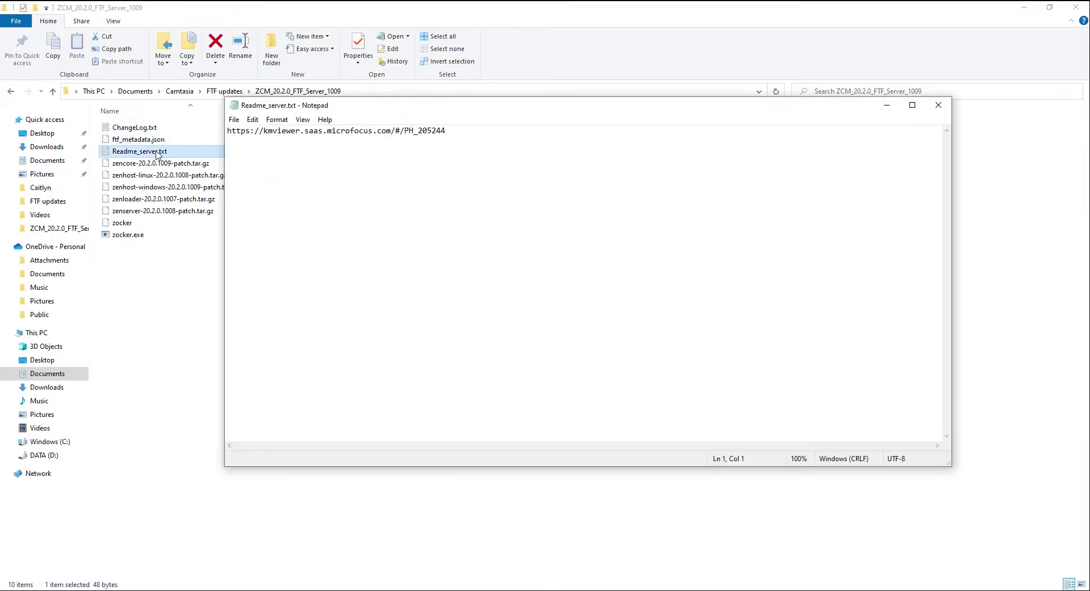
{"action": "left_click_drag", "start_coordinate": [461, 135], "coordinate": [173, 119]}
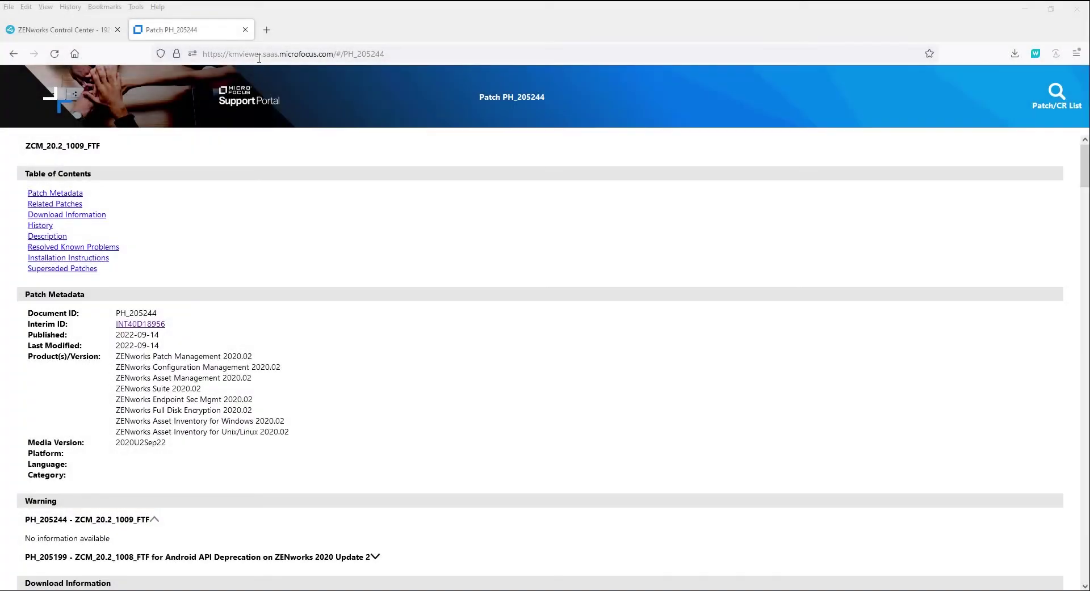
- Scroll PH_205244 to Installation Instructions, highlight the Pre-requisite FTF line, then reach Steps to Apply
{"action": "scroll", "coordinate": [318, 409], "scroll_direction": "down", "scroll_amount": 12}
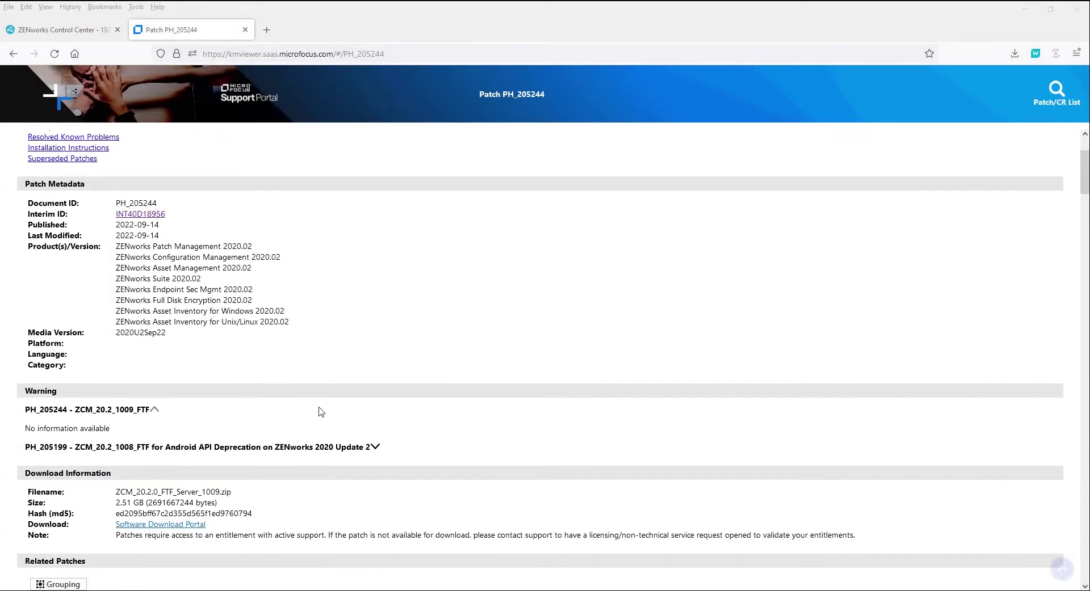
{"action": "scroll", "coordinate": [319, 409], "scroll_direction": "down", "scroll_amount": 5}
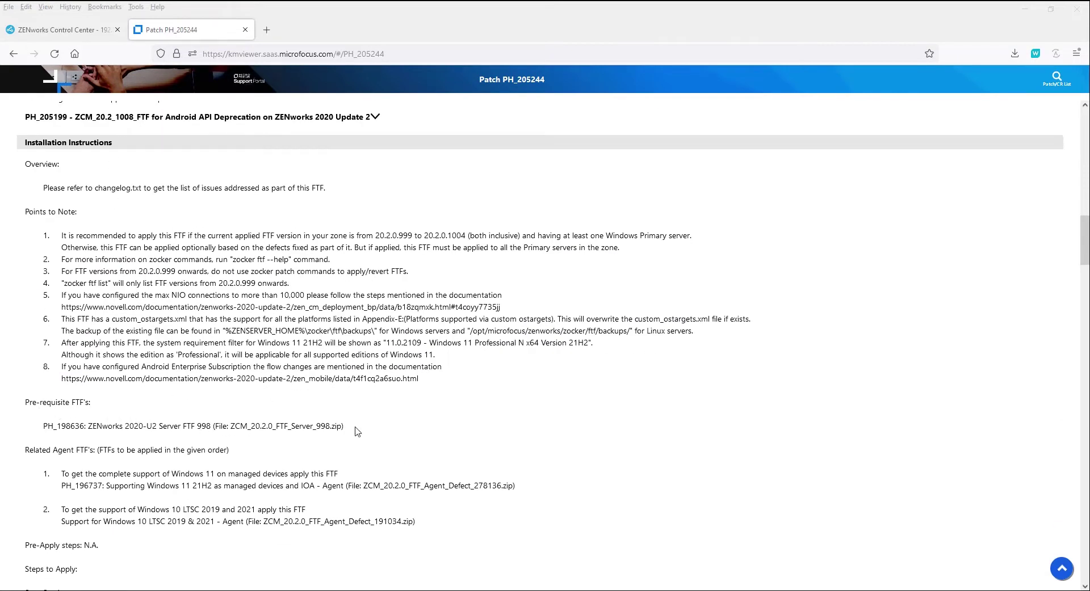
{"action": "left_click_drag", "start_coordinate": [356, 430], "coordinate": [34, 423]}
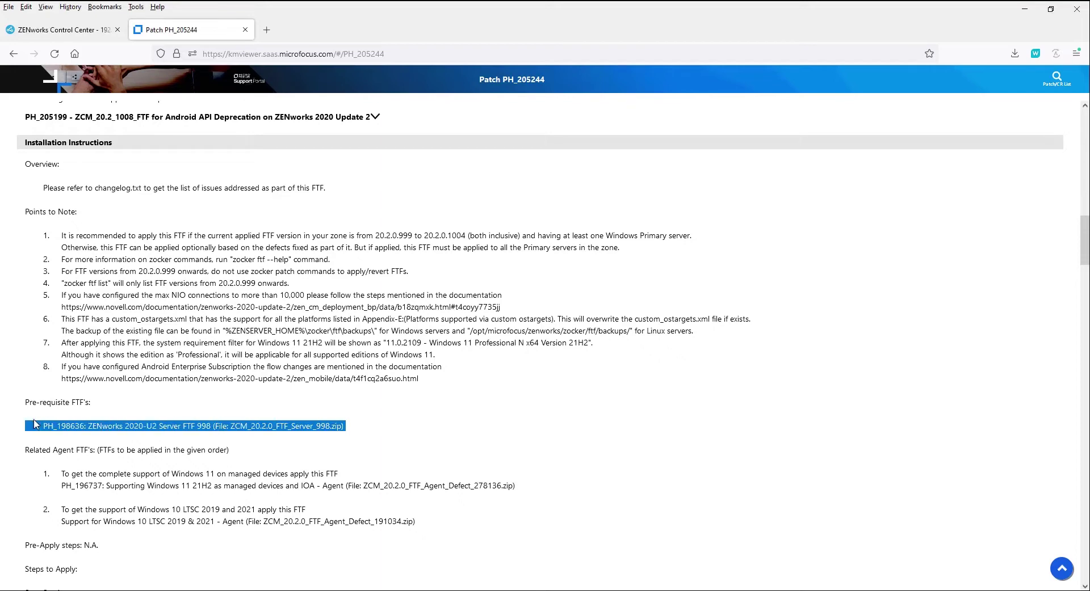
{"action": "left_click", "coordinate": [399, 441]}
{"action": "scroll", "coordinate": [394, 437], "scroll_direction": "down", "scroll_amount": 3}
{"action": "scroll", "coordinate": [395, 437], "scroll_direction": "down", "scroll_amount": 4}
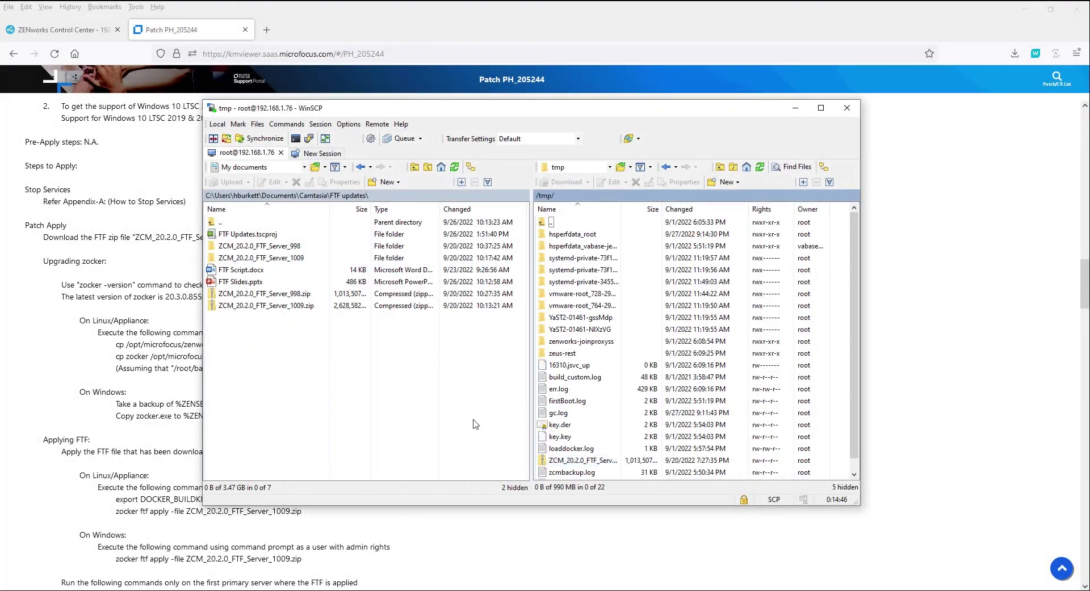
- Drag ZCM_20.2.0_FTF_Server_1009.zip from the local pane onto the remote /tmp pane
{"action": "left_click_drag", "start_coordinate": [290, 306], "coordinate": [657, 417]}
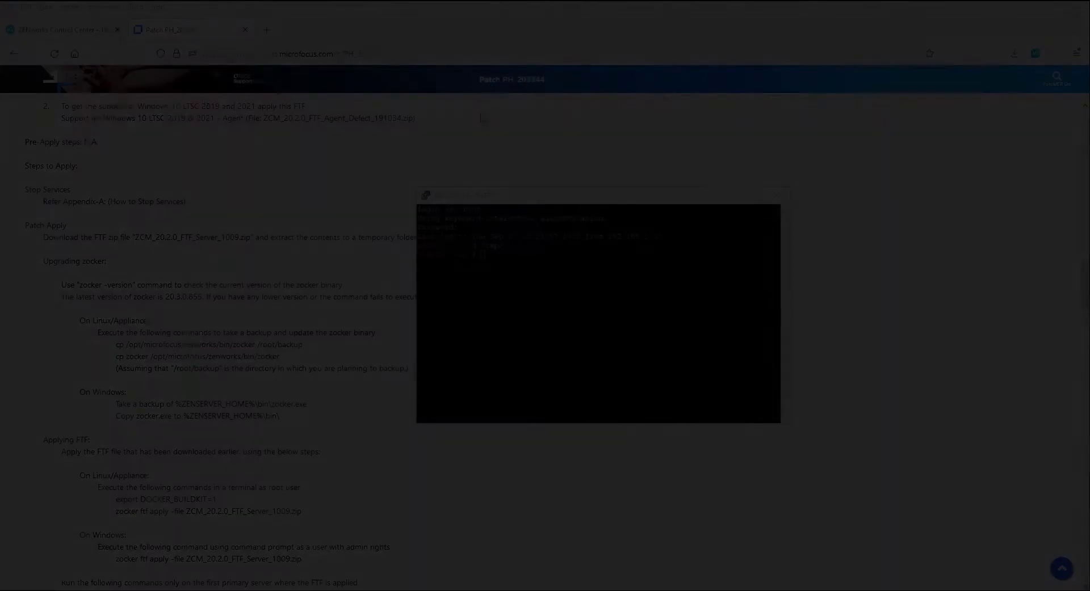
- Unzip ZCM_20.2.0_FTF_Server_1009.zip and answer y to replace ChangeLog.txt
{"action": "type", "text": "unzip ZCM_20.2.0_FTF_Server_1009.zip"}
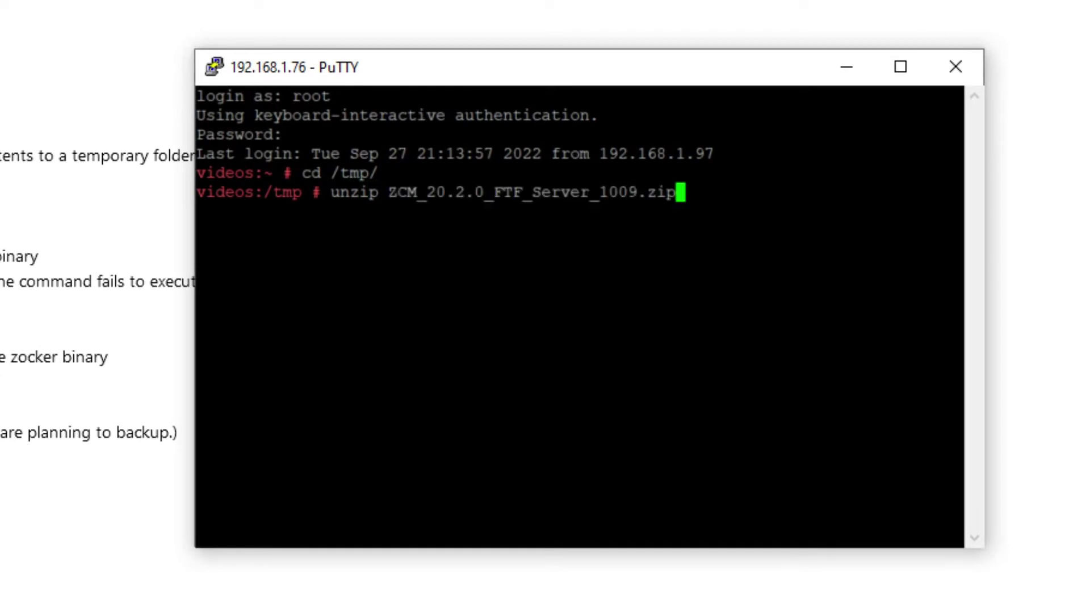
{"action": "key", "text": "Return"}
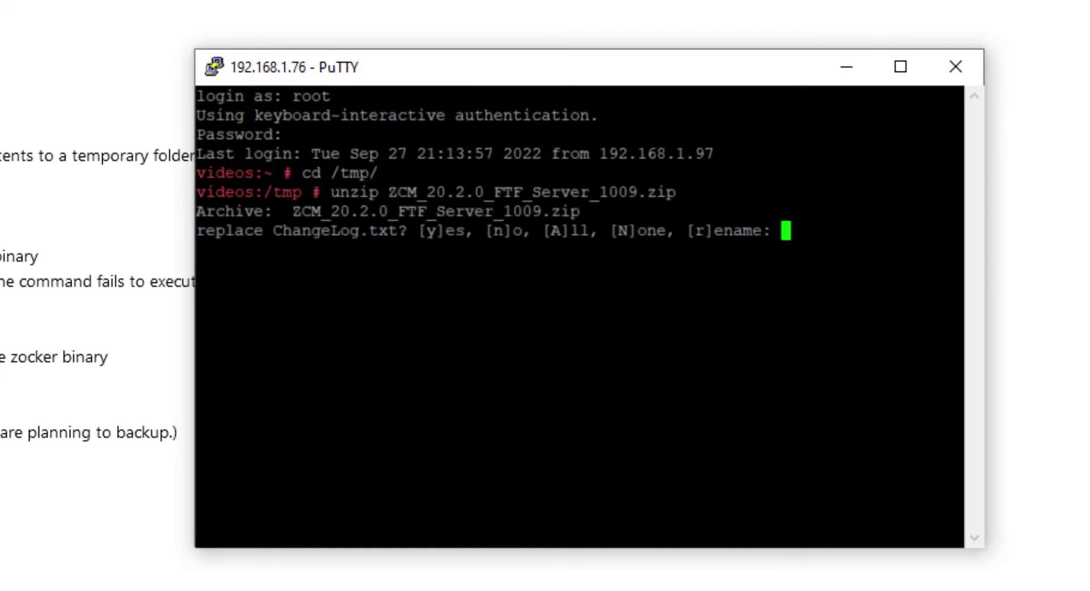
{"action": "type", "text": "y"}
{"action": "key", "text": "Return"}
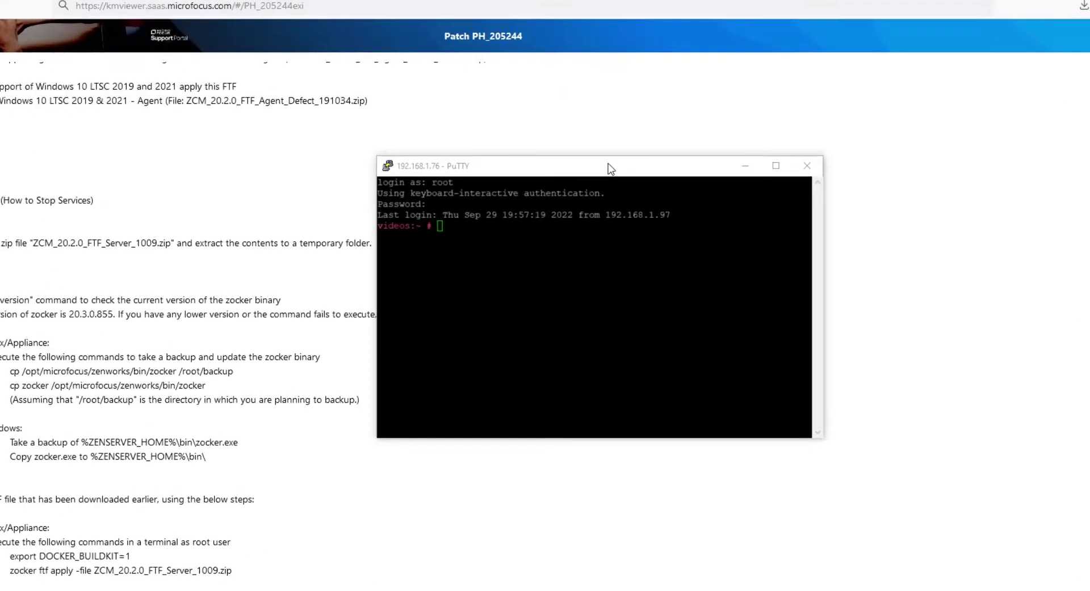
- Check zocker -version, then stop the ZENworks daemons via microfocus-zenworks-configure option 12
{"action": "type", "text": "zocker -version"}
{"action": "key", "text": "Return"}
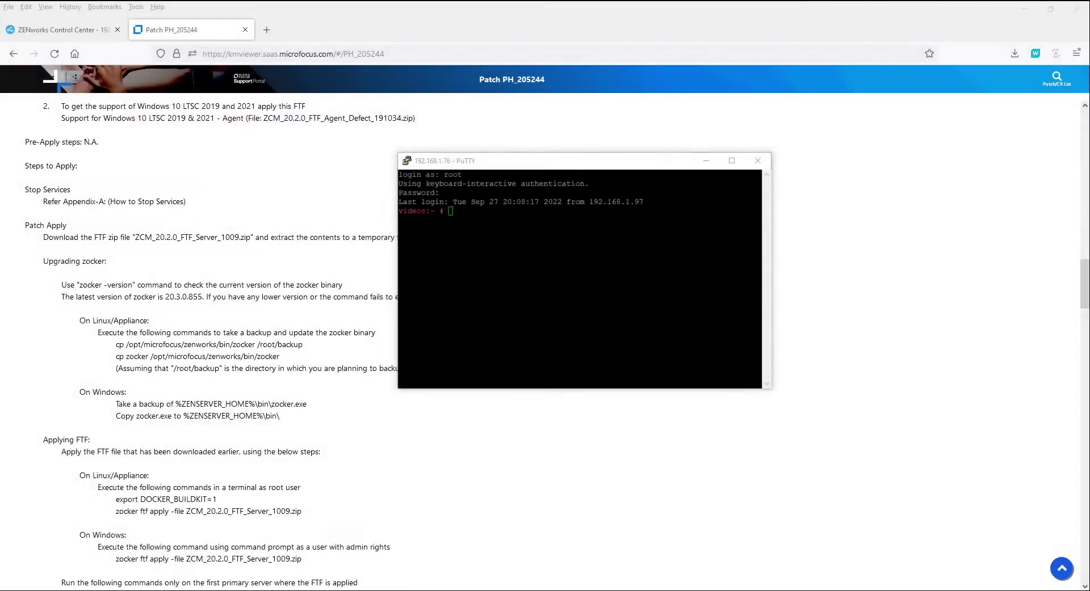
{"action": "type", "text": "microfocus-zenworks-configure -c Start"}
{"action": "key", "text": "Return"}
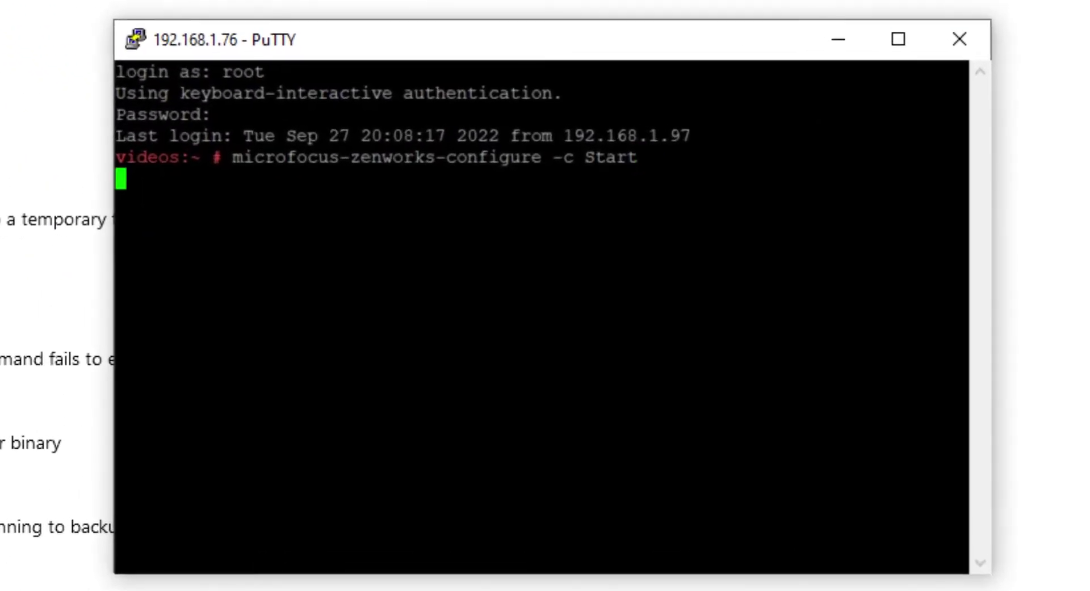
{"action": "type", "text": "12"}
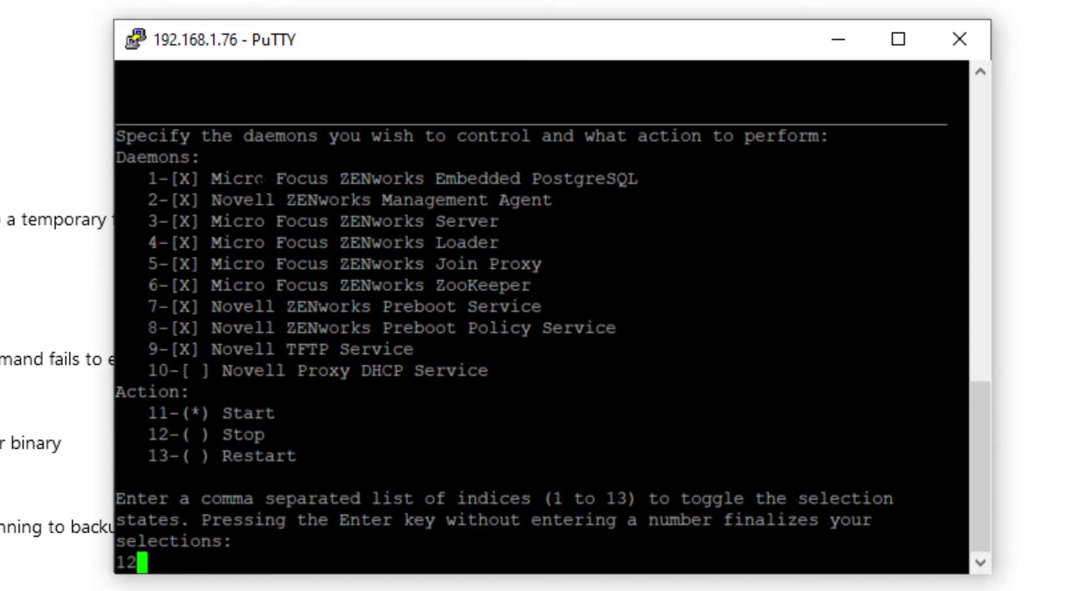
{"action": "key", "text": "Return"}
{"action": "key", "text": "Return"}
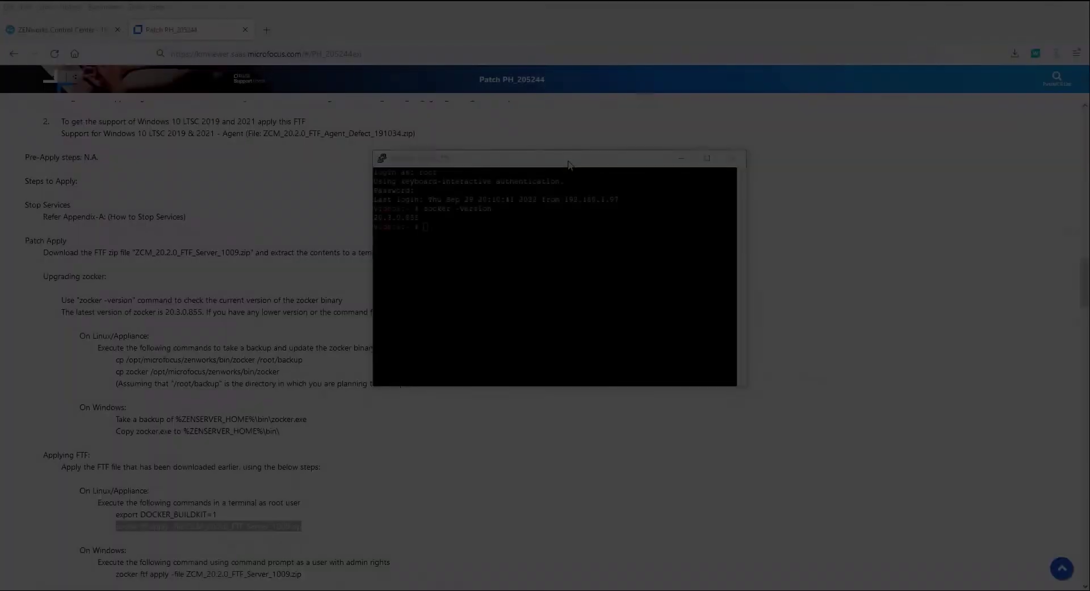
- In /tmp, export DOCKER_BUILDKIT=1 and run zocker ftf apply on the FTF zip, confirming y
{"action": "type", "text": "mp"}
{"action": "key", "text": "Return"}
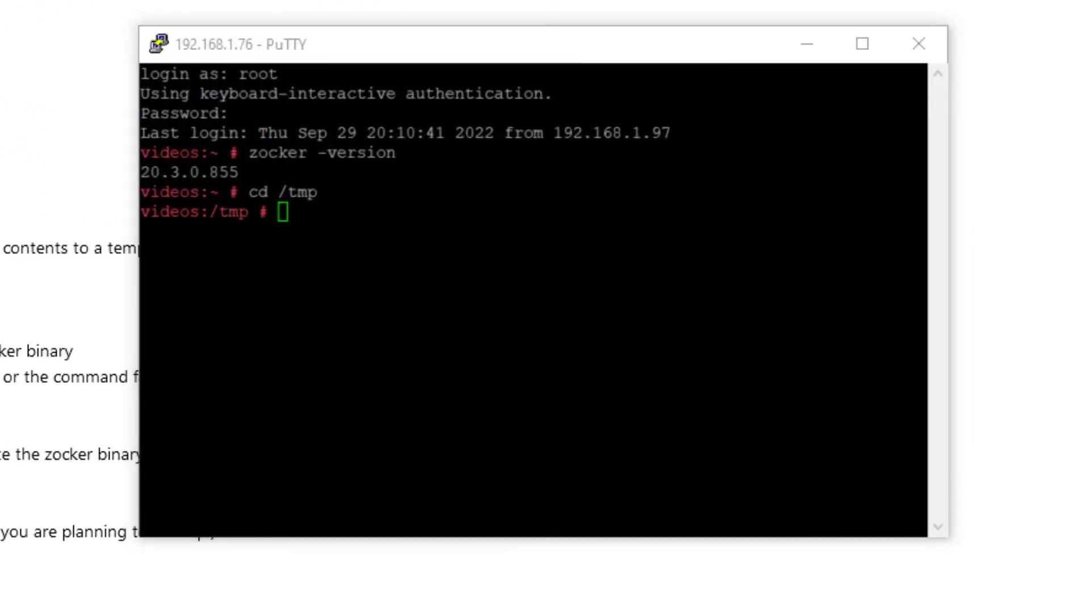
{"action": "type", "text": "export DOCKER_BUILDKIT=1"}
{"action": "key", "text": "Return"}
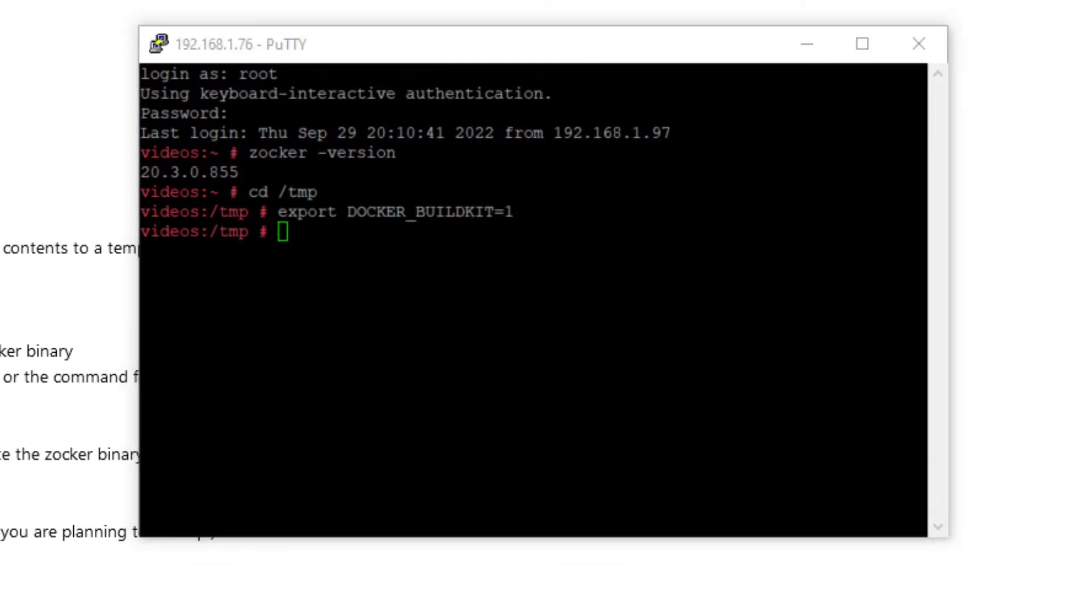
{"action": "type", "text": "zocker ftf apply -file ZCM_20.2.0_FTF_Server_1009.zip"}
{"action": "key", "text": "Return"}
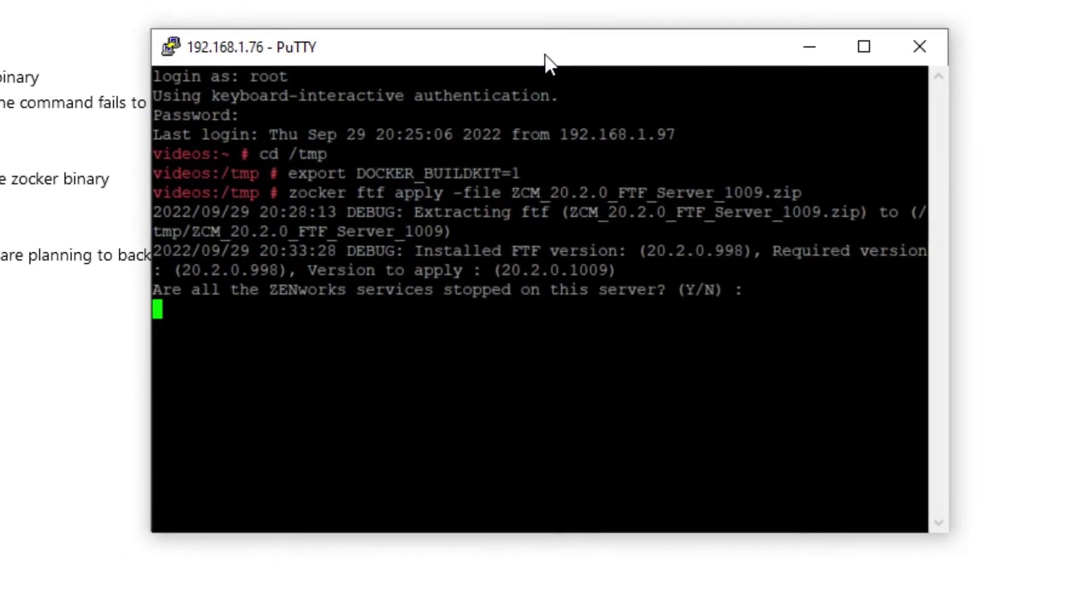
{"action": "type", "text": "y"}
{"action": "key", "text": "Return"}
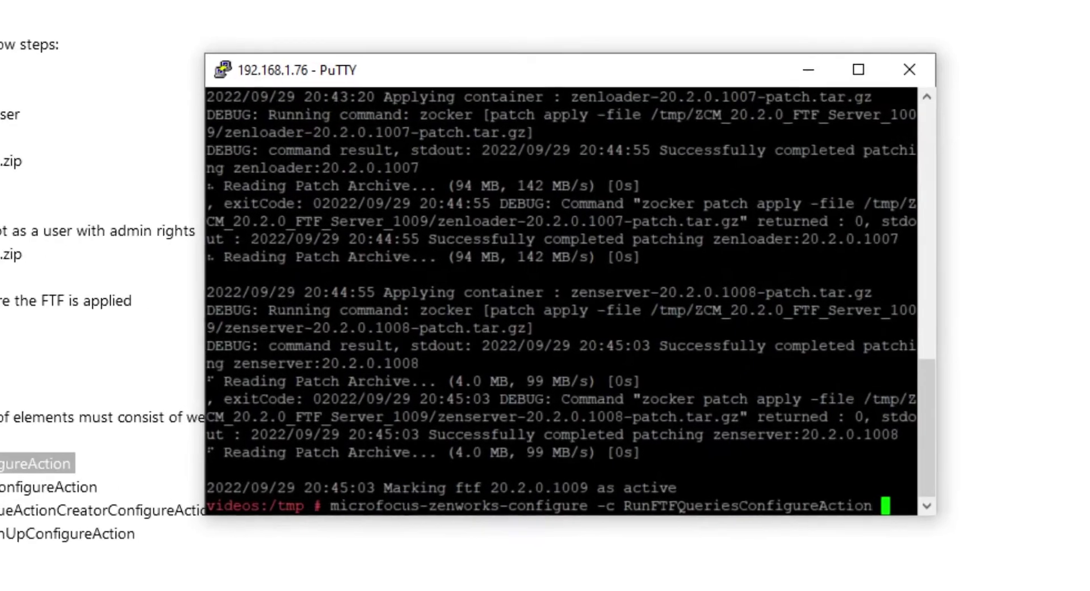
- Run the pasted configure actions, including AFESubscriptionQueueActionCreator and AndroidAppInfoCleanUp, at the /tmp prompt
{"action": "key", "text": "Return"}
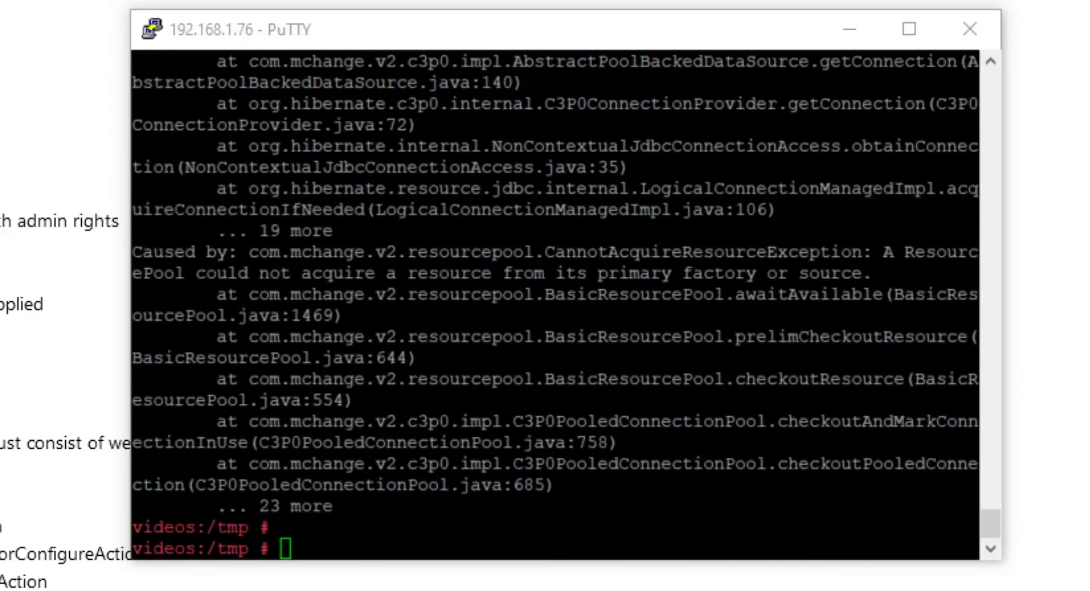
{"action": "left_click", "coordinate": [335, 553]}
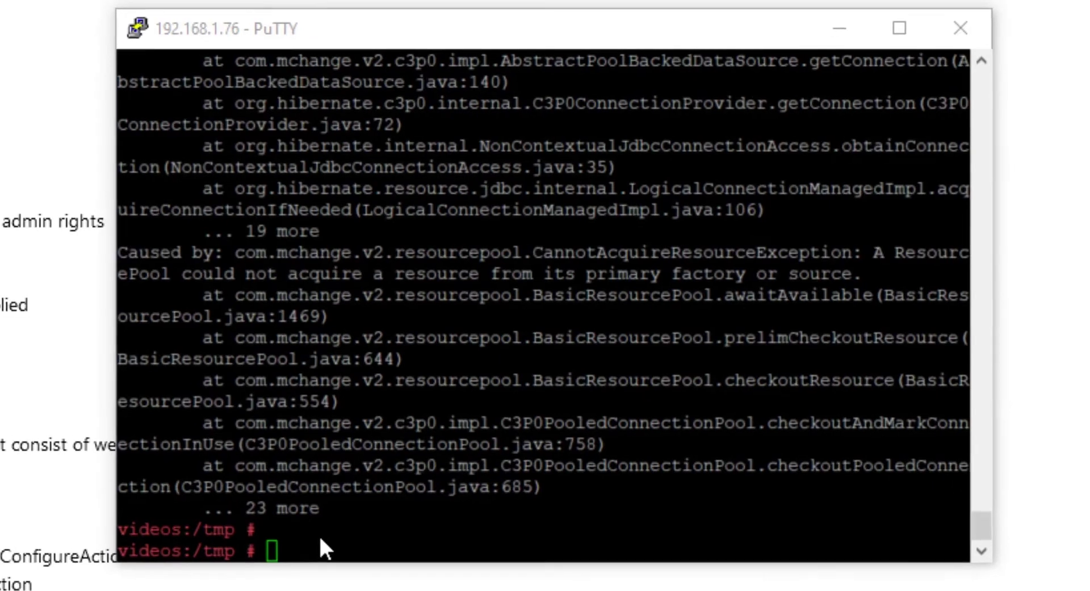
{"action": "right_click", "coordinate": [335, 554]}
{"action": "key", "text": "Return"}
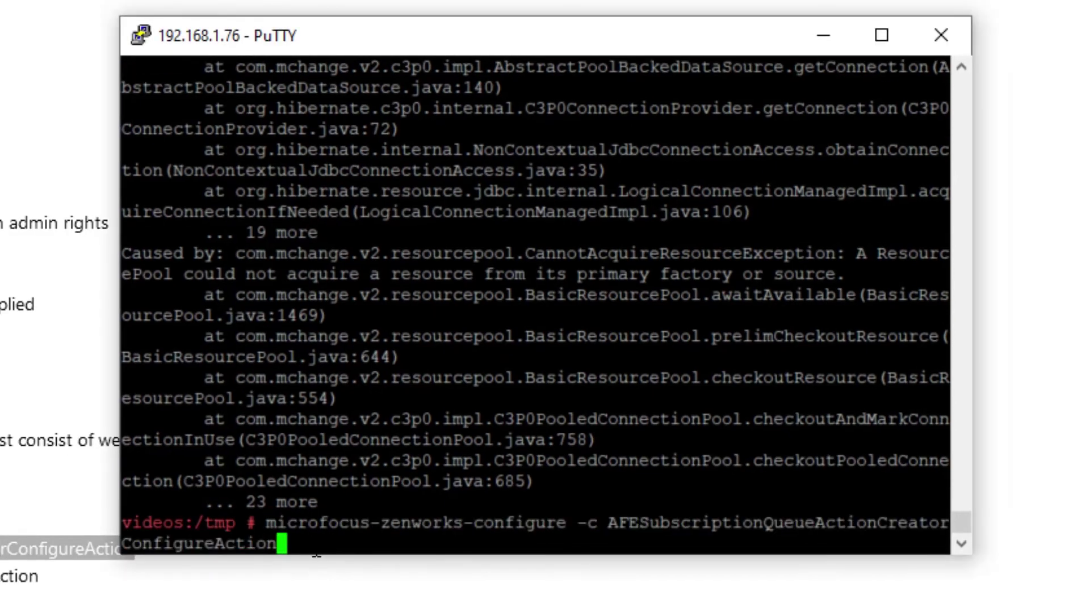
{"action": "key", "text": "Return"}
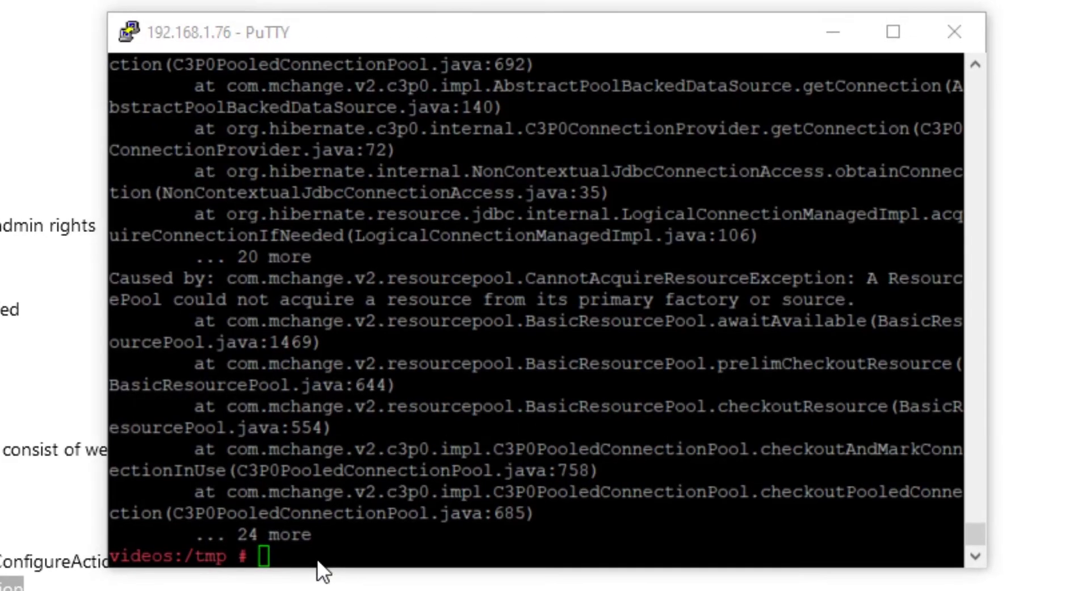
{"action": "right_click", "coordinate": [317, 560]}
{"action": "key", "text": "Return"}
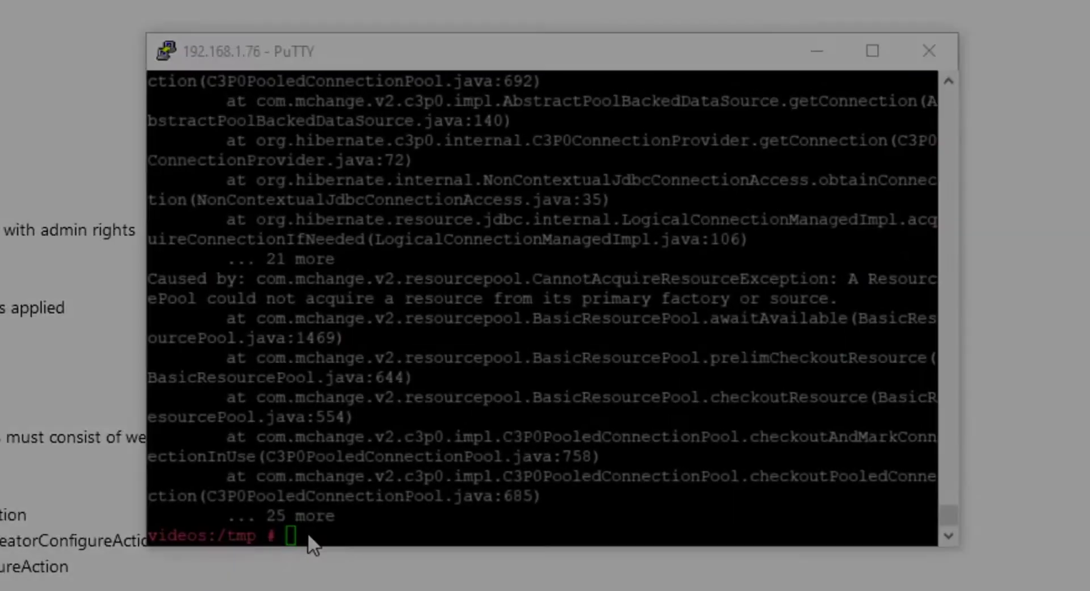
- Start all ZENworks daemons with microfocus-zenworks-configure -c Start defaults, then run docker image ls
{"action": "type", "text": "microfocus-zenworks-configure -c Start"}
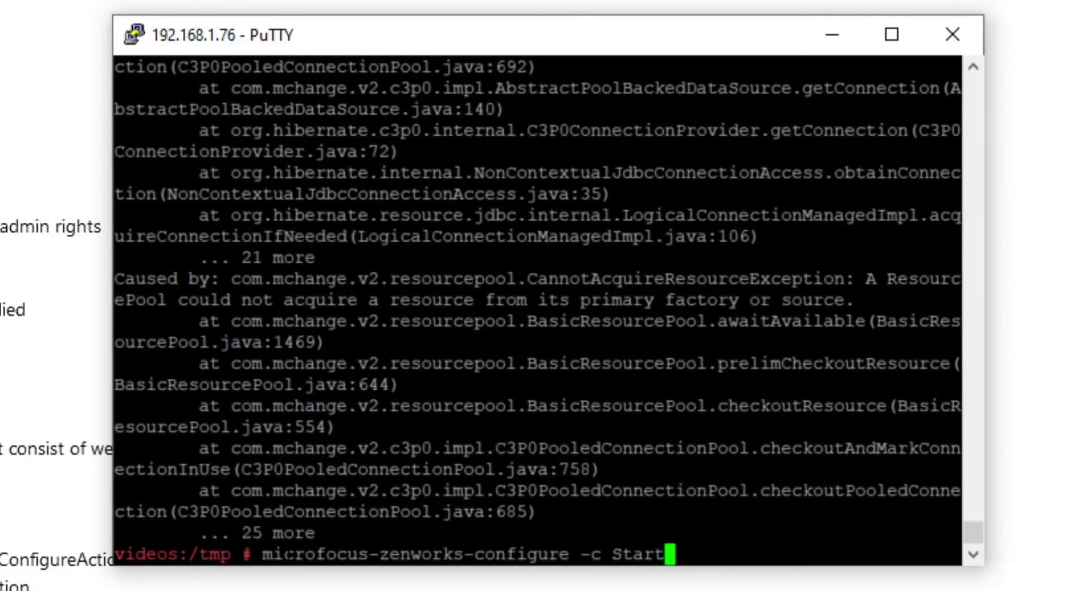
{"action": "key", "text": "Return"}
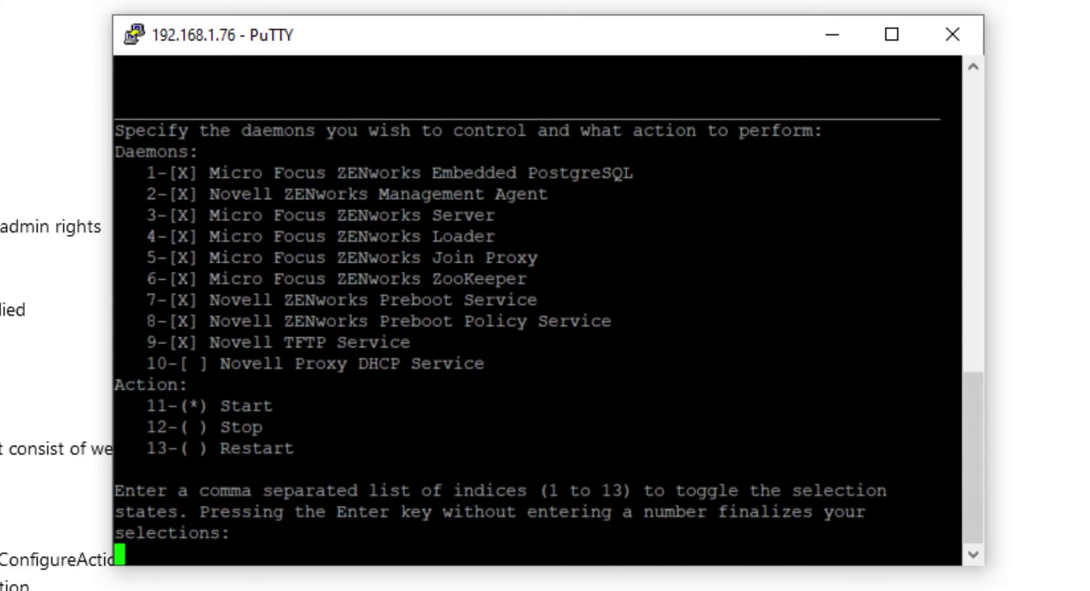
{"action": "key", "text": "Return"}
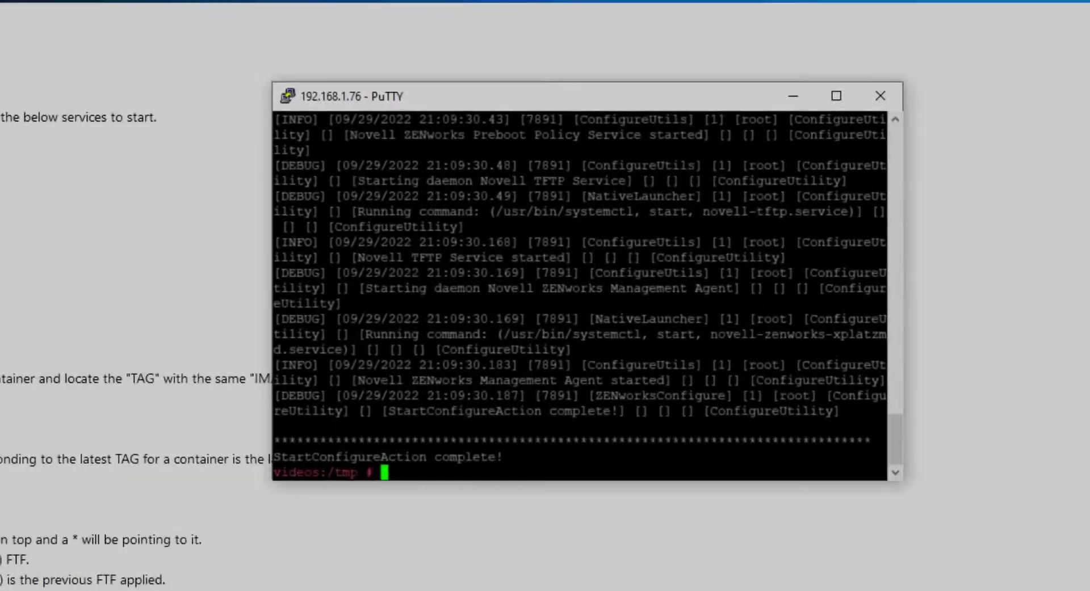
{"action": "type", "text": "docker image ls"}
{"action": "key", "text": "Return"}
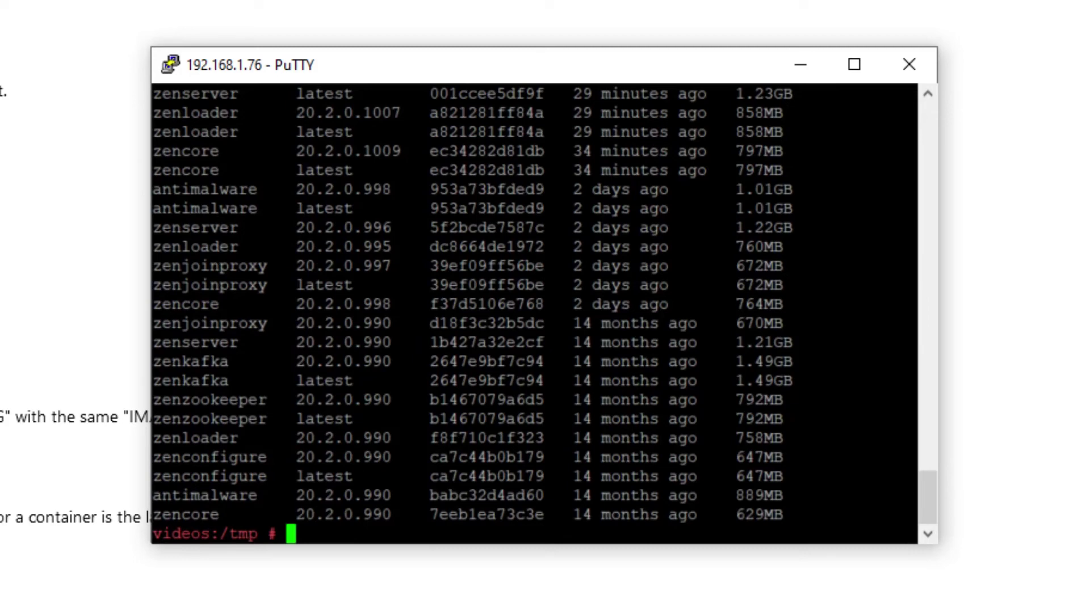
- Scroll through the Docker image list, then run zocker ftf list -l
{"action": "scroll", "coordinate": [533, 313], "scroll_direction": "up", "scroll_amount": 4}
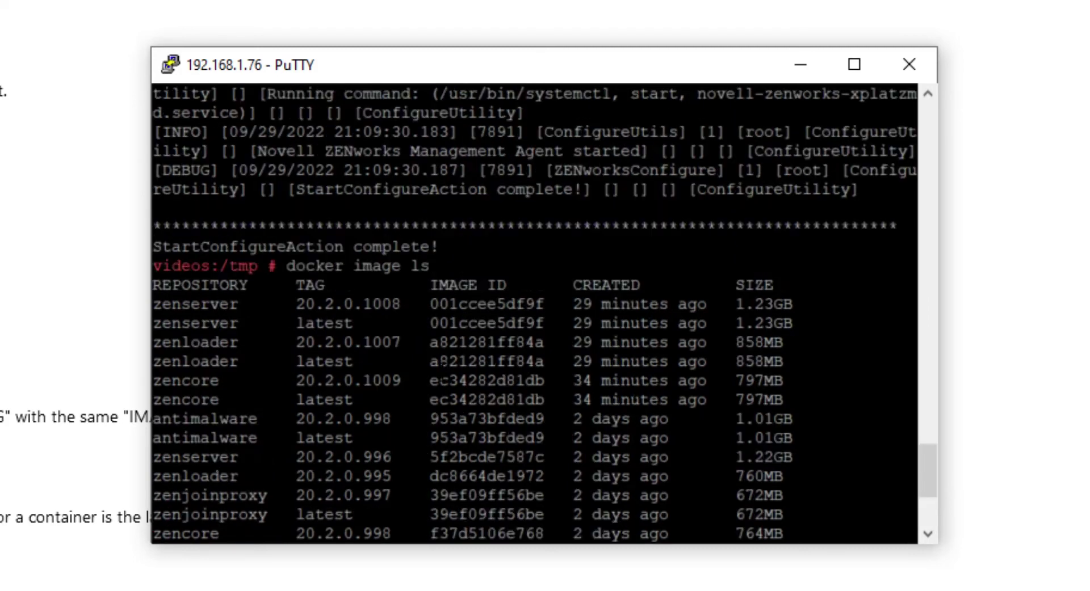
{"action": "scroll", "coordinate": [534, 312], "scroll_direction": "down", "scroll_amount": 4}
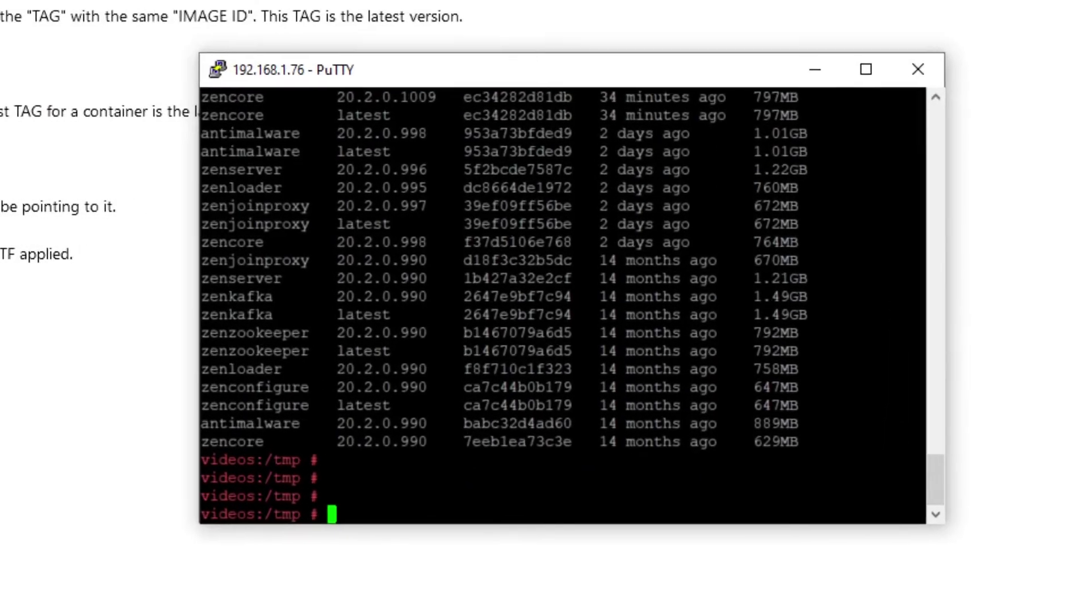
{"action": "type", "text": "zocker ftf list -l"}
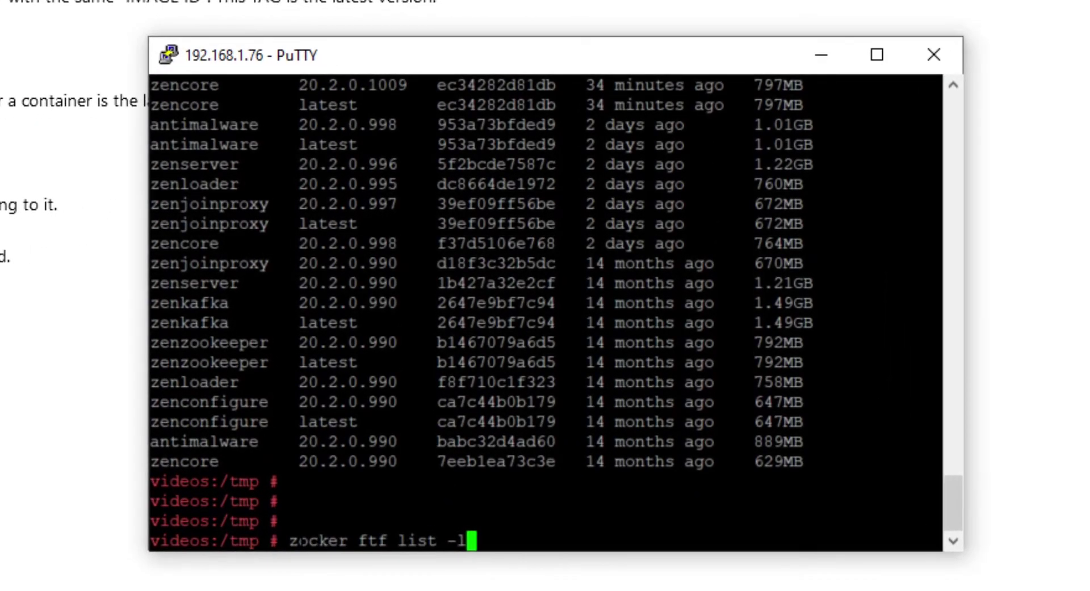
{"action": "key", "text": "Return"}
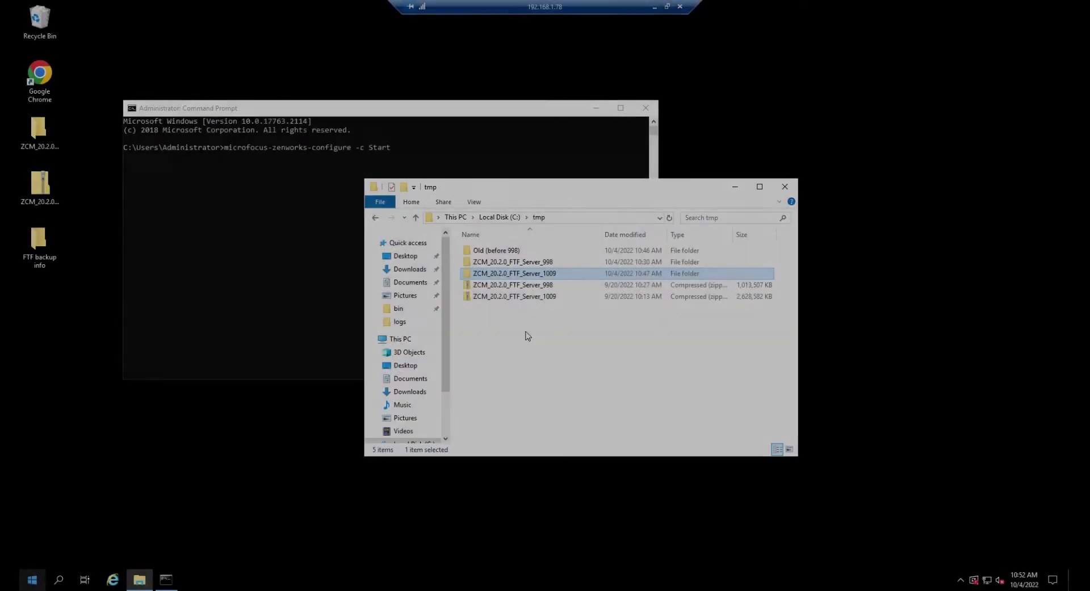
- Stop the ZENworks services with configure option 14, then check the installed version with zocker -version
{"action": "left_click", "coordinate": [537, 274]}
{"action": "left_click", "coordinate": [547, 312]}
{"action": "left_click", "coordinate": [400, 163]}
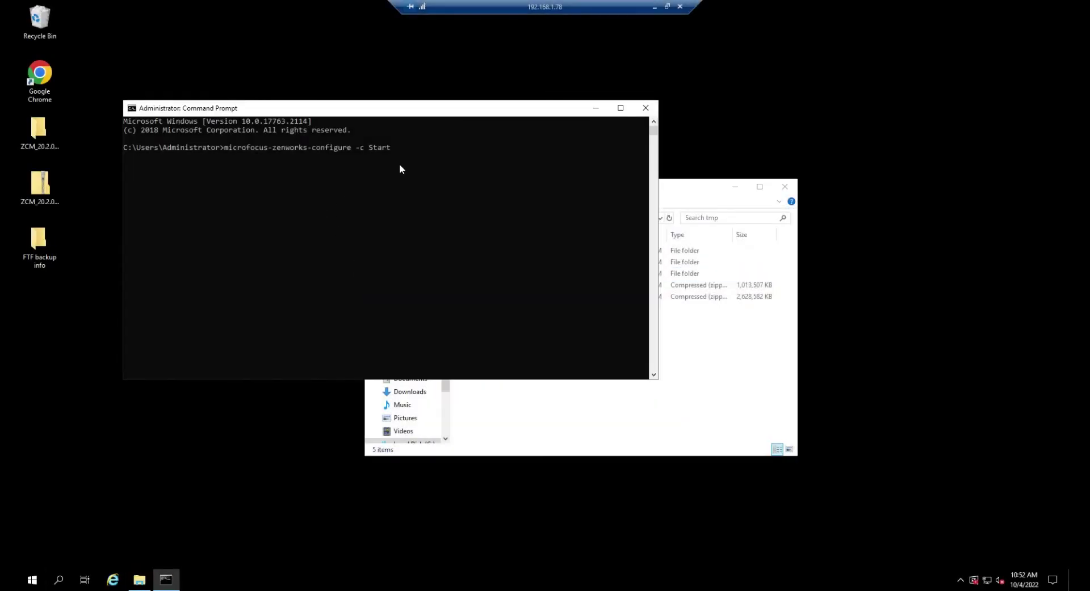
{"action": "key", "text": "Return"}
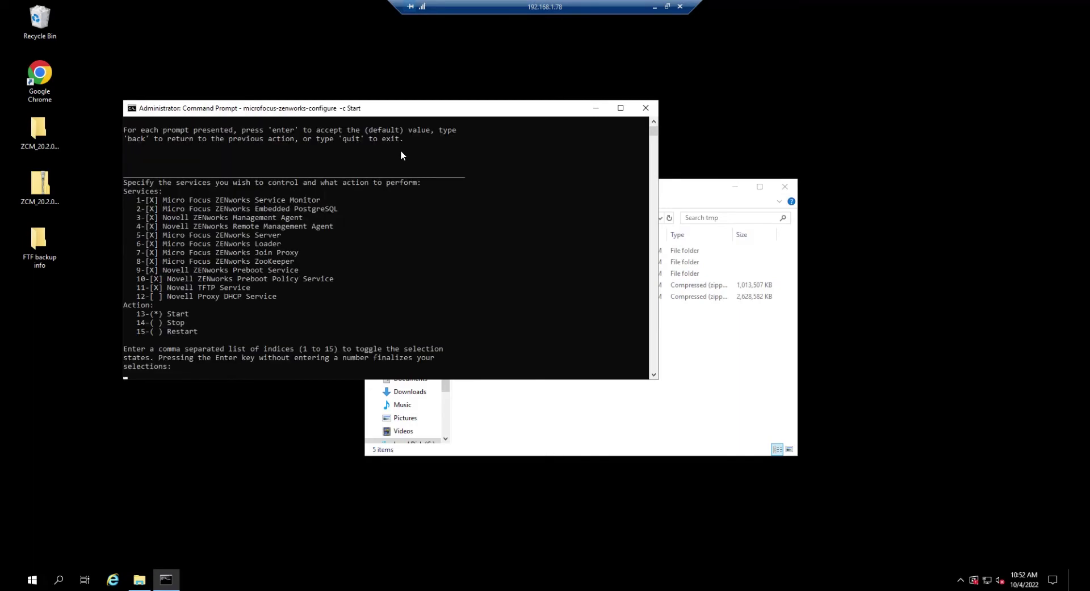
{"action": "type", "text": "14"}
{"action": "key", "text": "Return"}
{"action": "key", "text": "Return"}
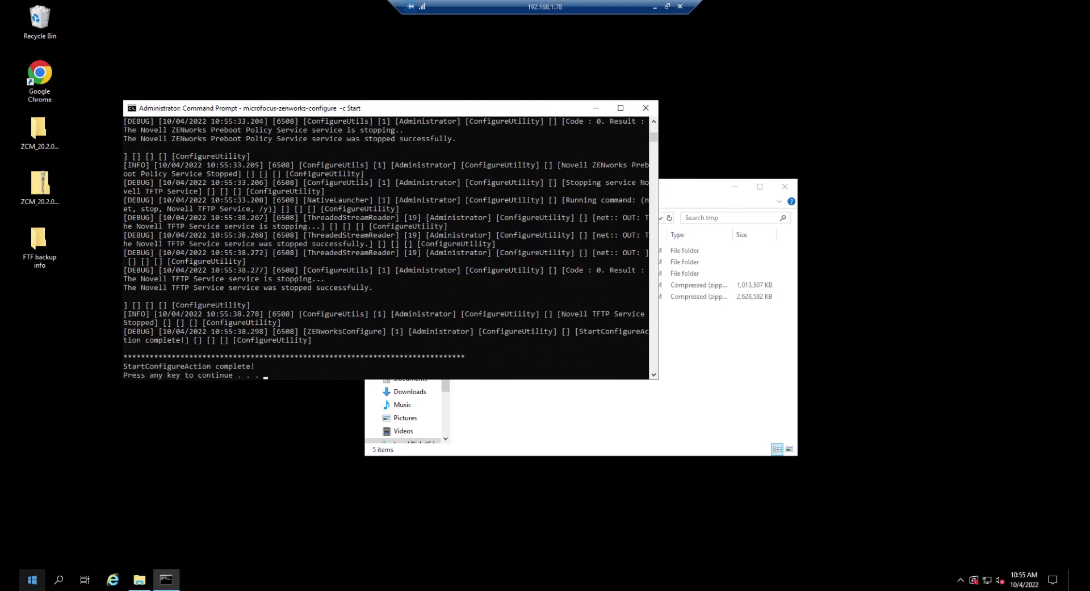
{"action": "key", "text": "Return"}
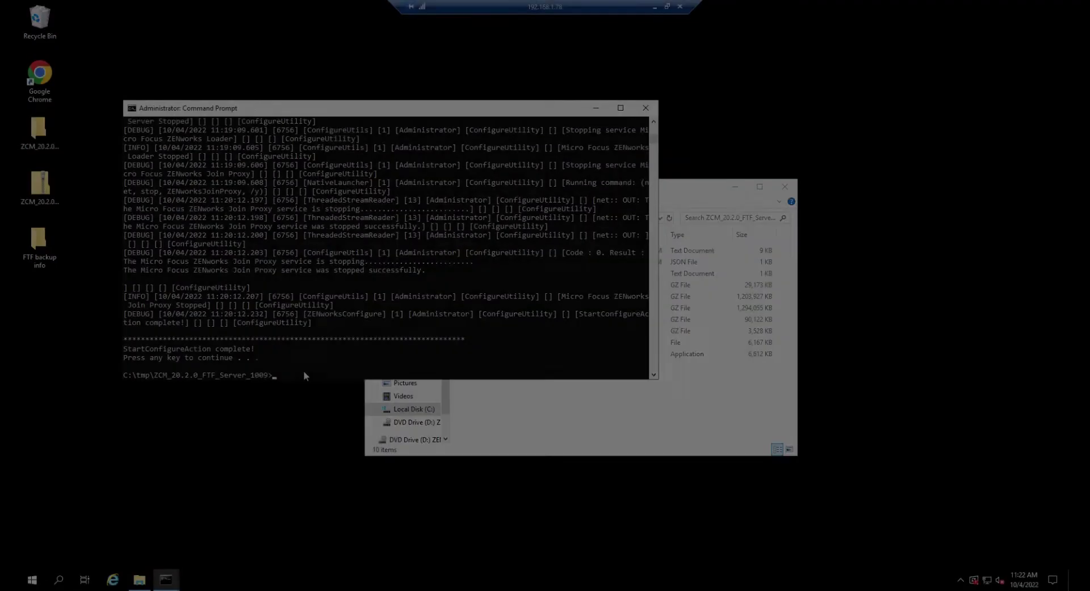
{"action": "type", "text": "zocker"}
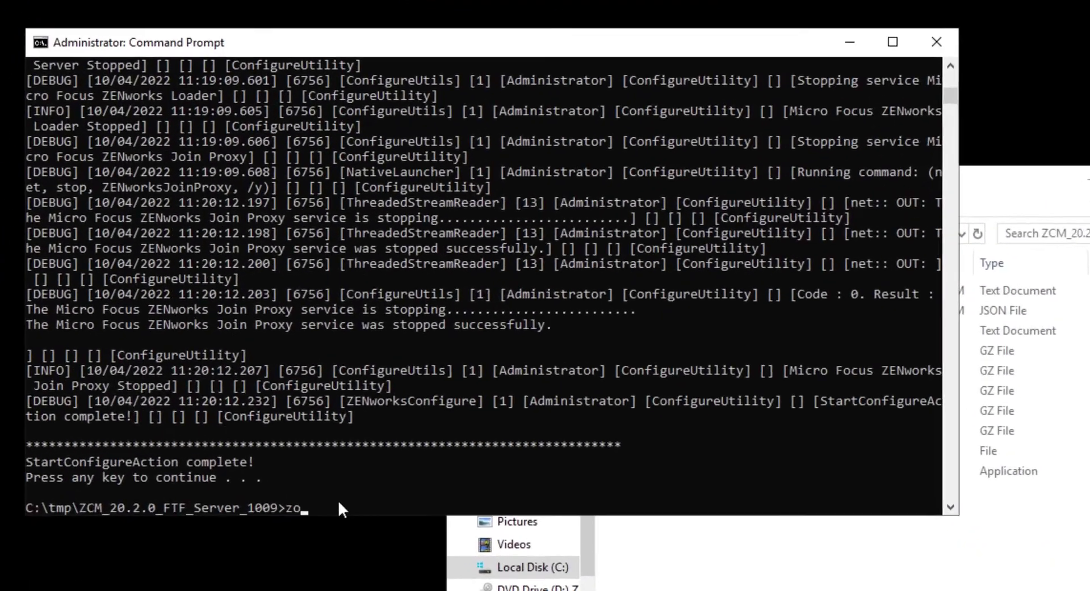
{"action": "type", "text": " -version"}
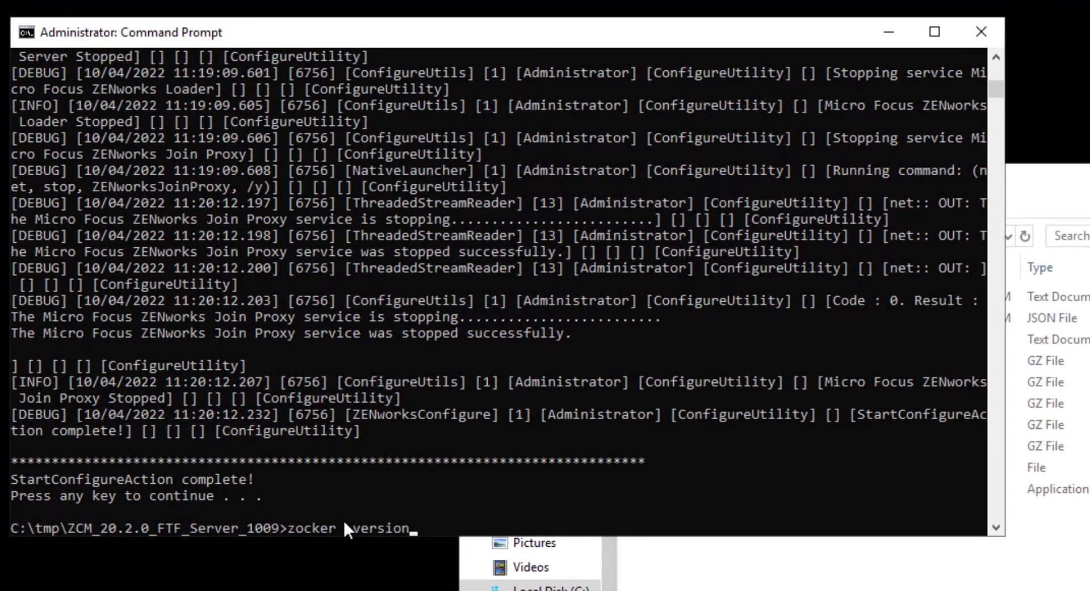
{"action": "key", "text": "Return"}
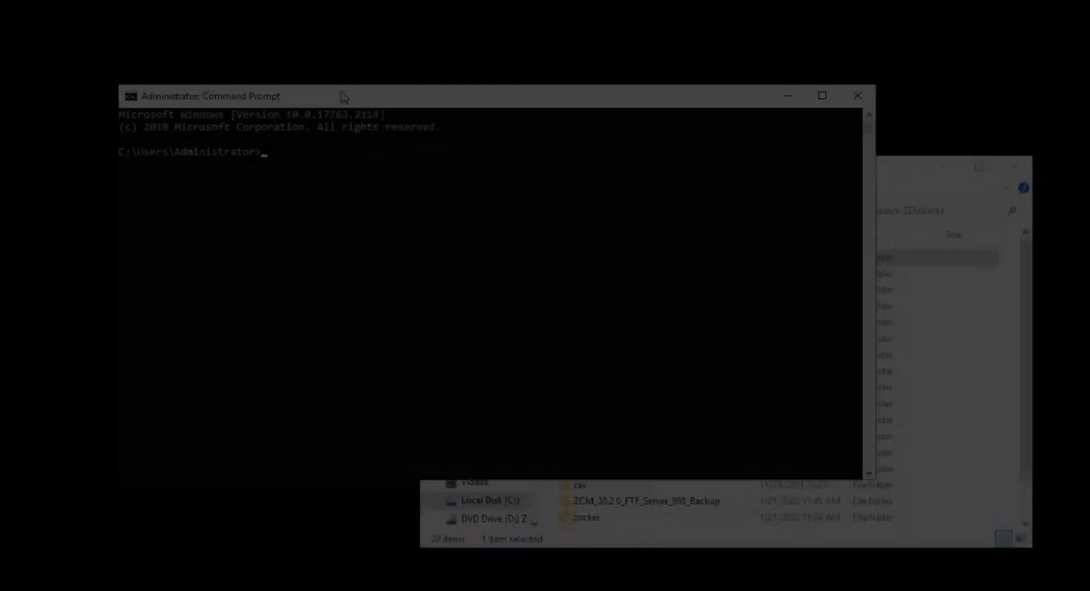
- From C:\tmp, run zocker ftf apply -file ZCM_20.2.0_FTF_Server_1009.zip and confirm with y
{"action": "type", "text": "cd C:\\tmp"}
{"action": "key", "text": "Return"}
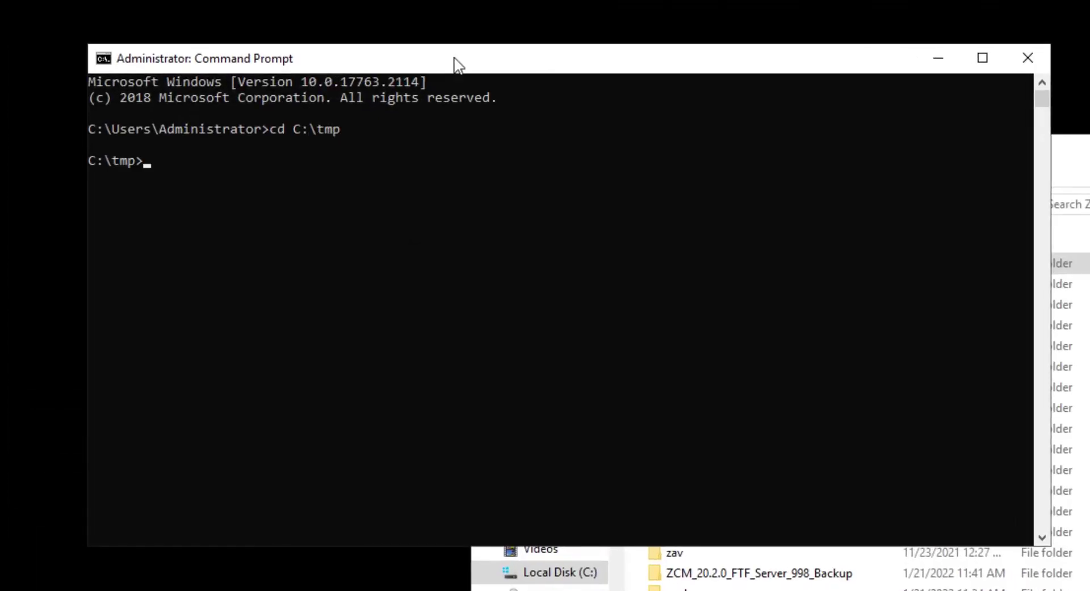
{"action": "left_click", "coordinate": [103, 58]}
{"action": "mouse_move", "coordinate": [156, 221]}
{"action": "left_click", "coordinate": [287, 267]}
{"action": "key", "text": "Return"}
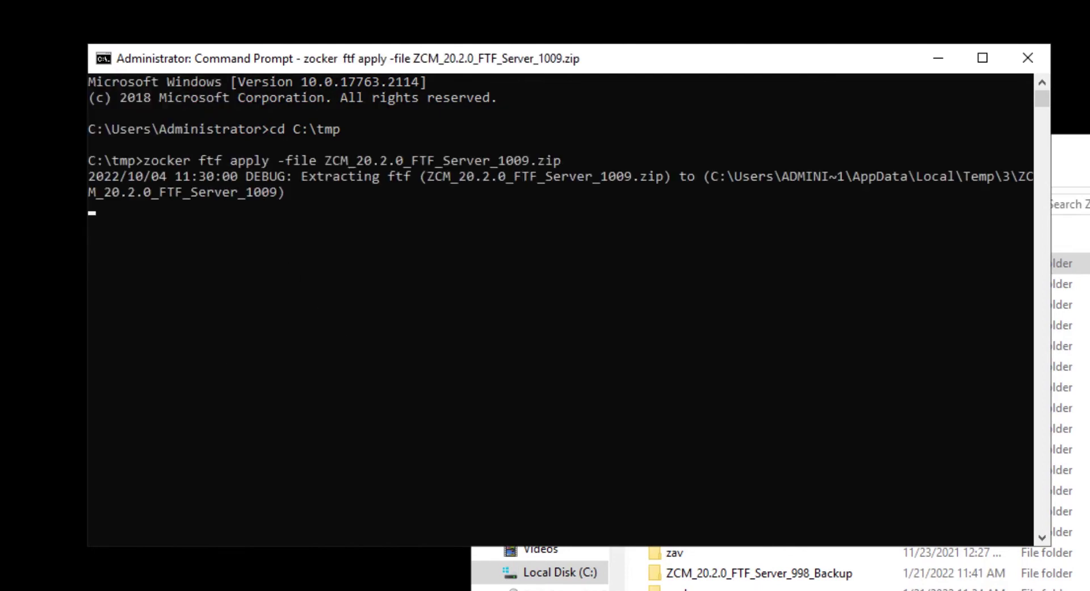
{"action": "left_click", "coordinate": [606, 253]}
{"action": "type", "text": "y"}
{"action": "key", "text": "Return"}
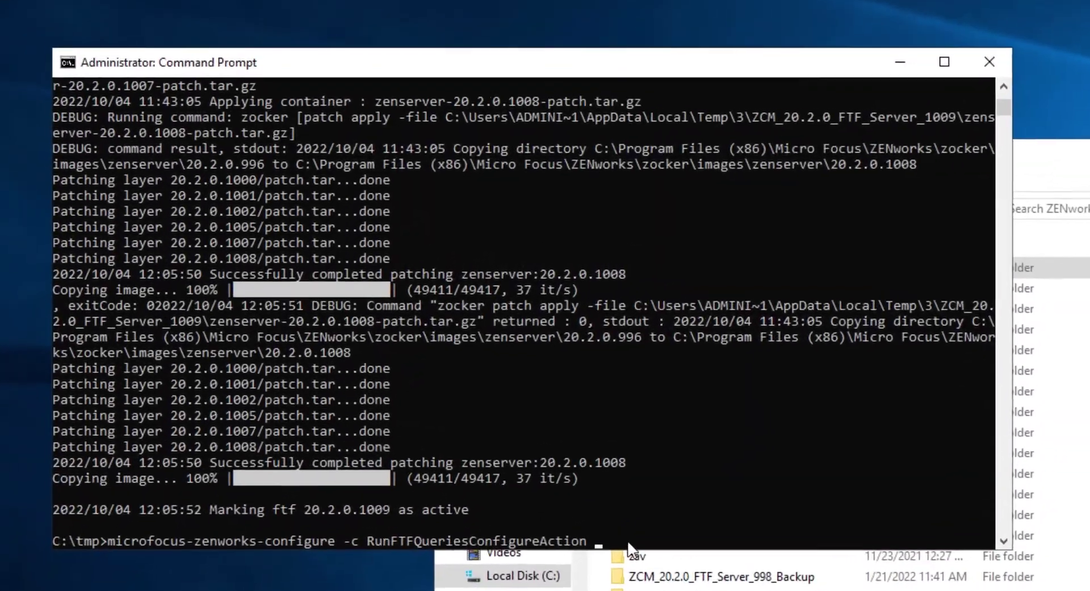
- Run the FTF queries and zone configuration update configure actions to completion
{"action": "key", "text": "Return"}
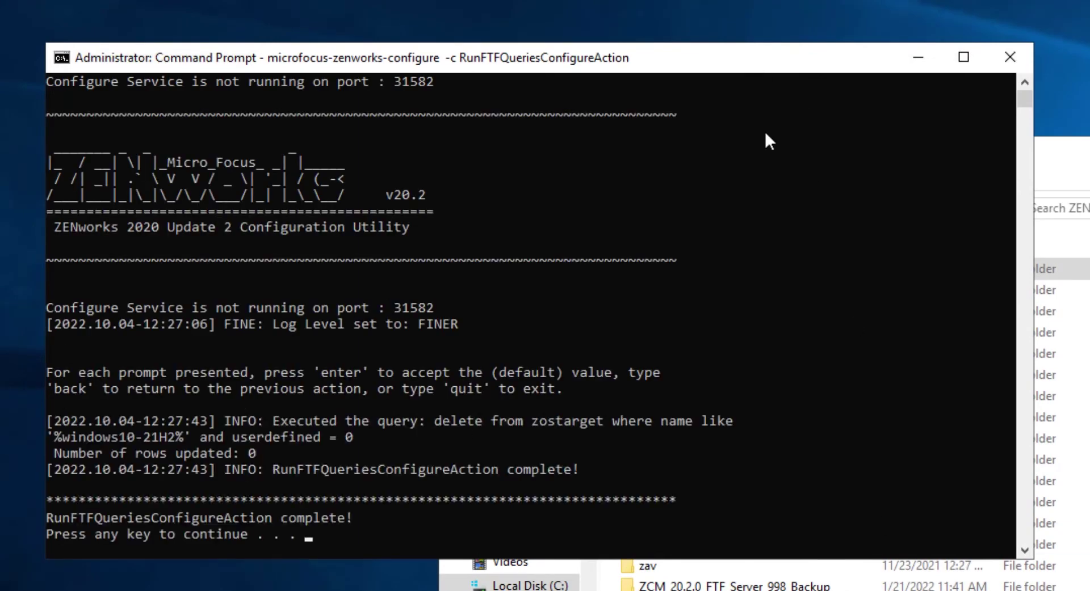
{"action": "key", "text": "Return"}
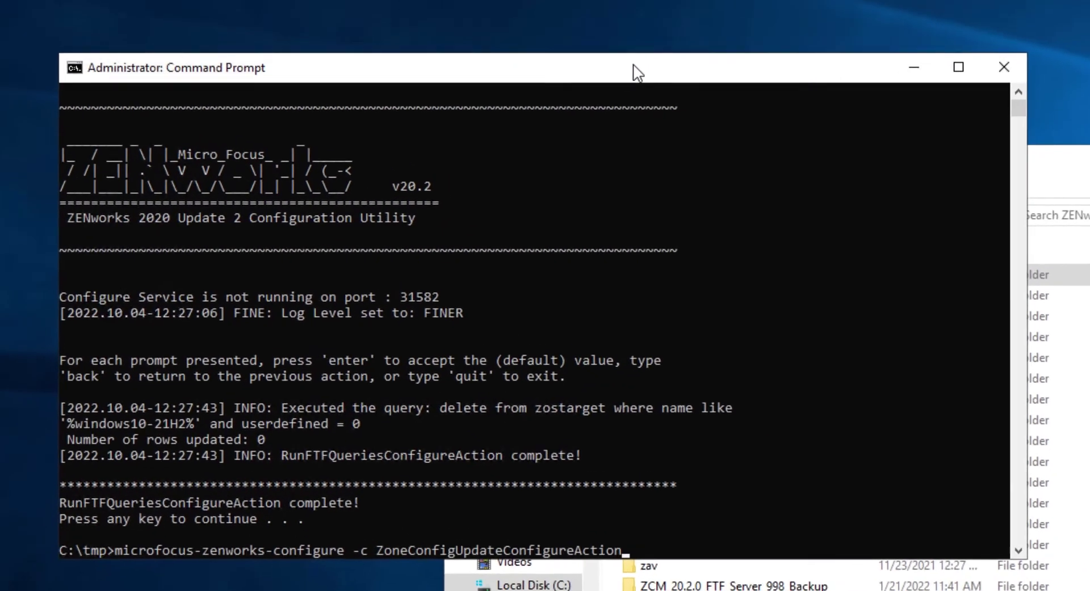
{"action": "key", "text": "Return"}
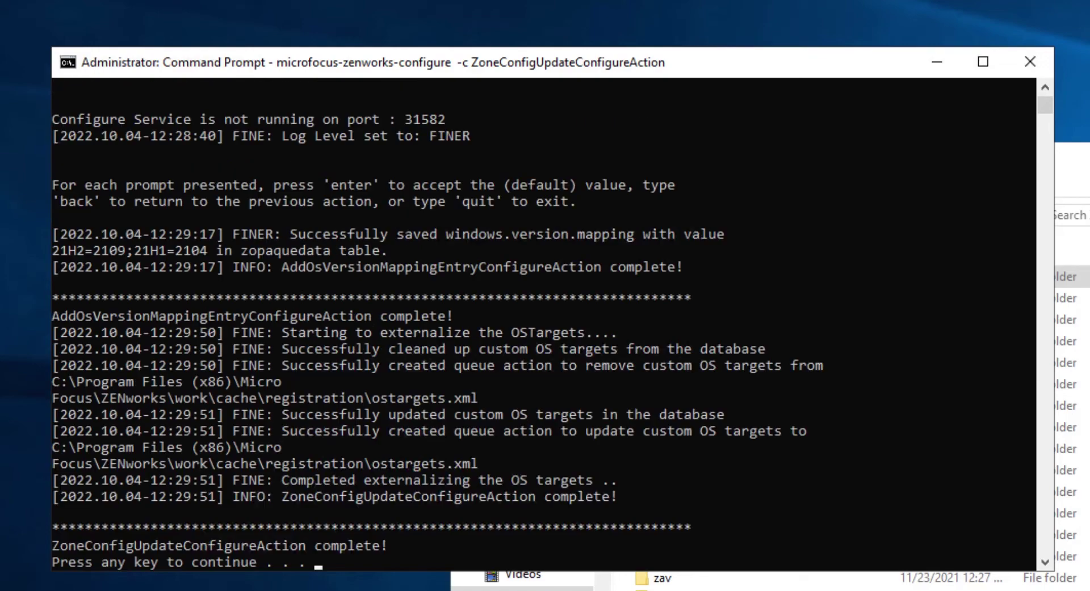
{"action": "key", "text": "Return"}
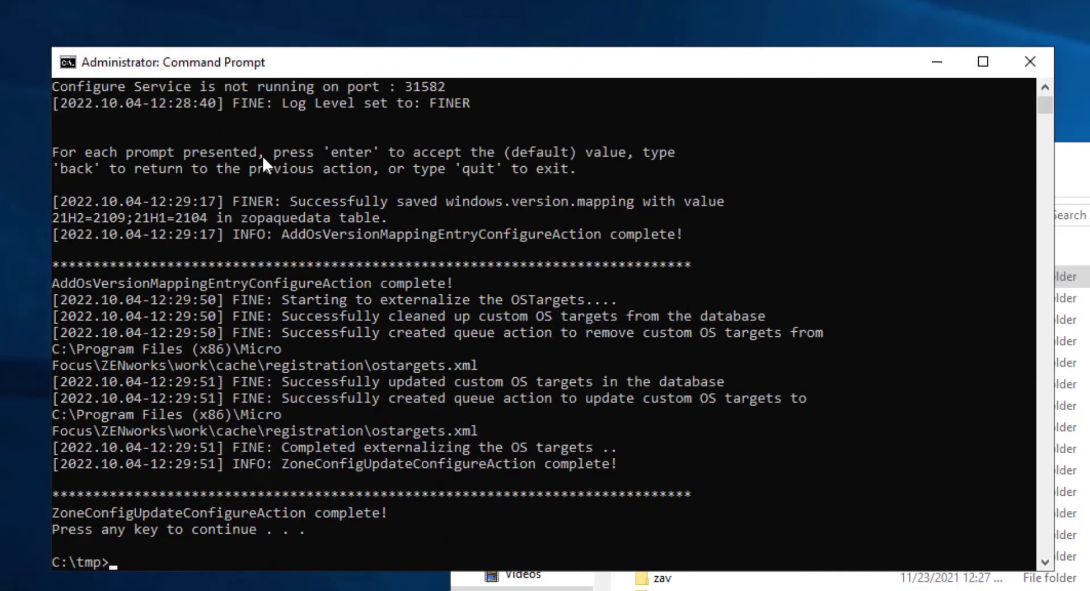
- Run the AFESubscriptionQueueActionCreator and AndroidAppInfoCleanUp configure actions, then microfocus-zenworks-configure -c Start
{"action": "type", "text": "microfocus-zenworks-configure -c AFESubscriptionQueueActionCreatorConfigureAction"}
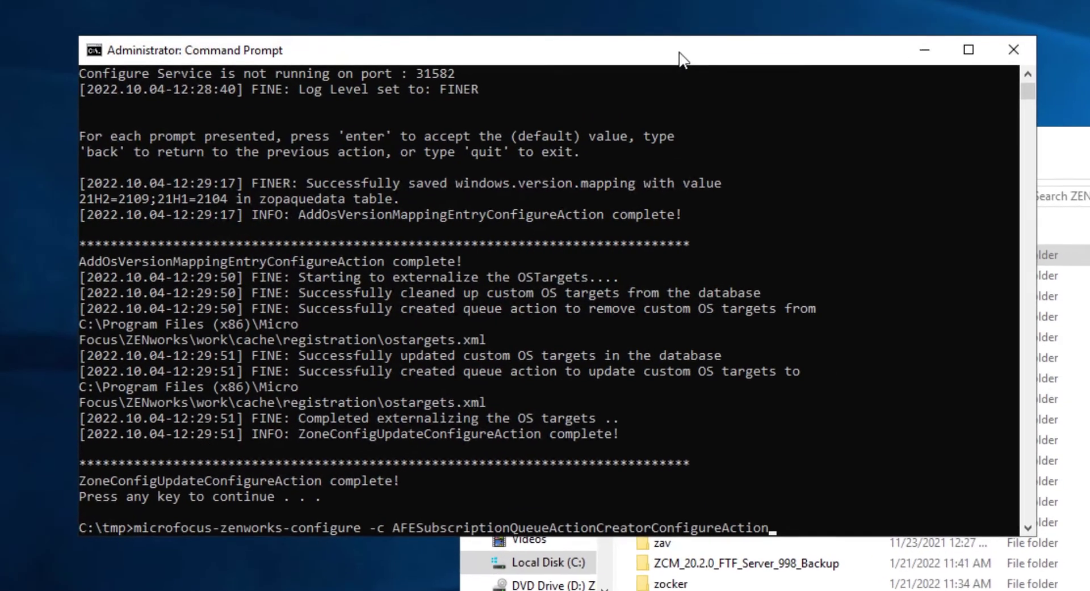
{"action": "key", "text": "Return"}
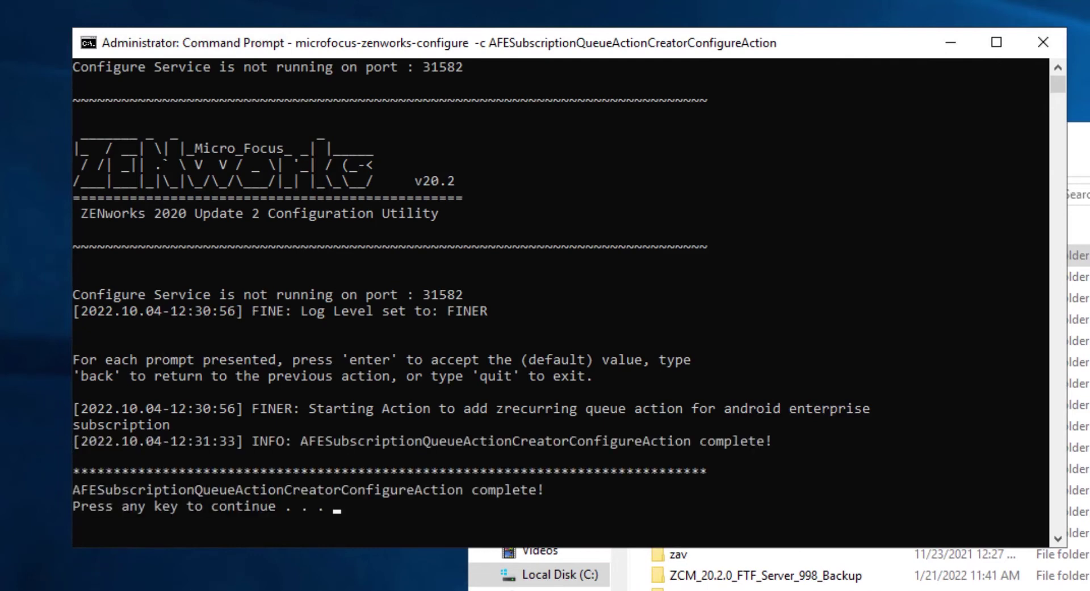
{"action": "key", "text": "Return"}
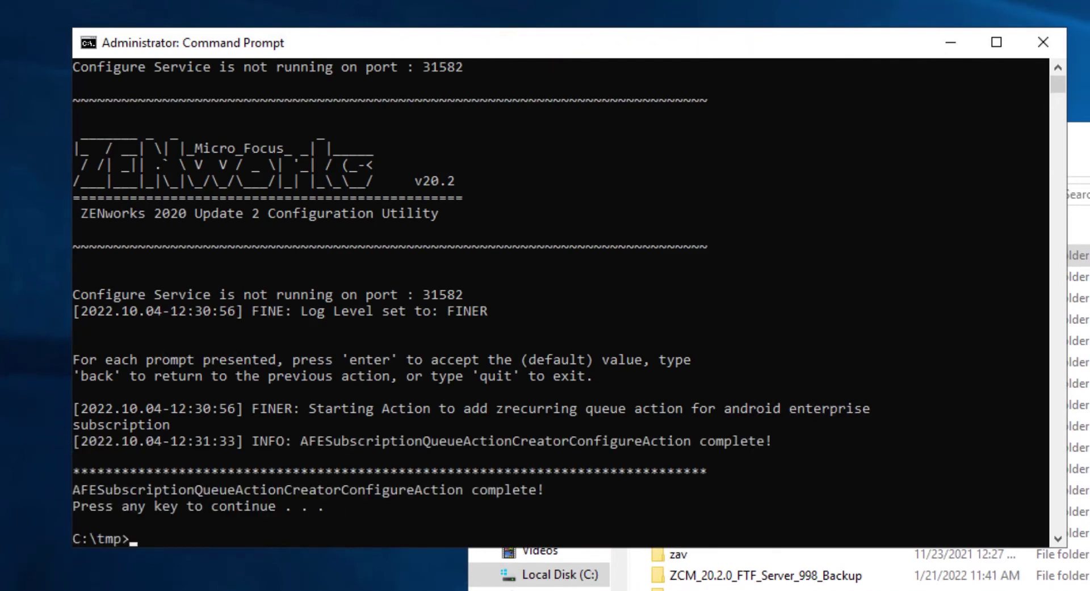
{"action": "type", "text": "microfocus-zenworks-configure -c AndroidAppInfoCleanUpConfigureAction"}
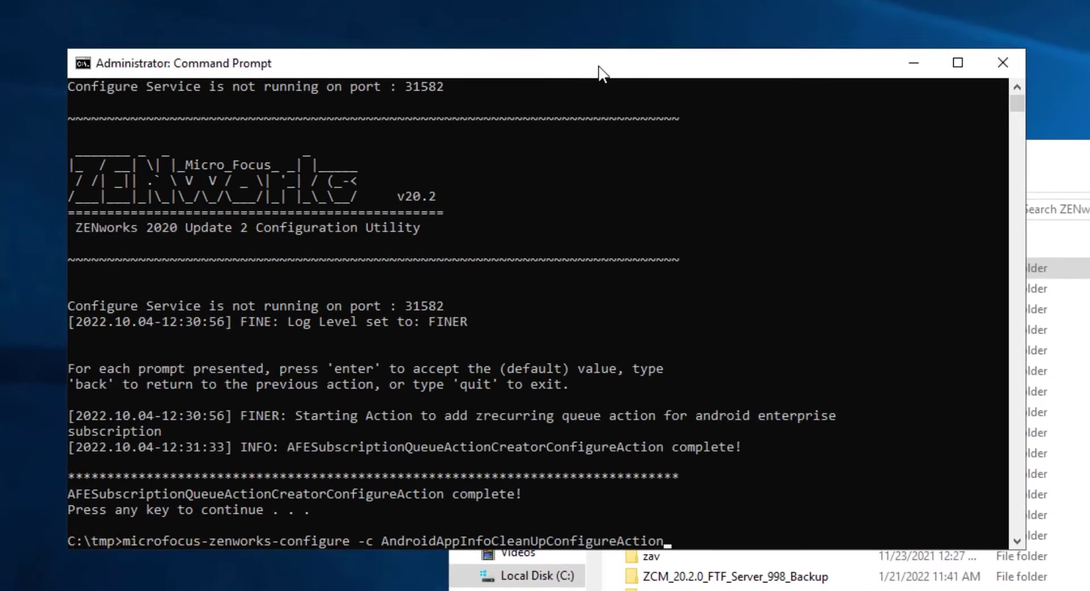
{"action": "key", "text": "Return"}
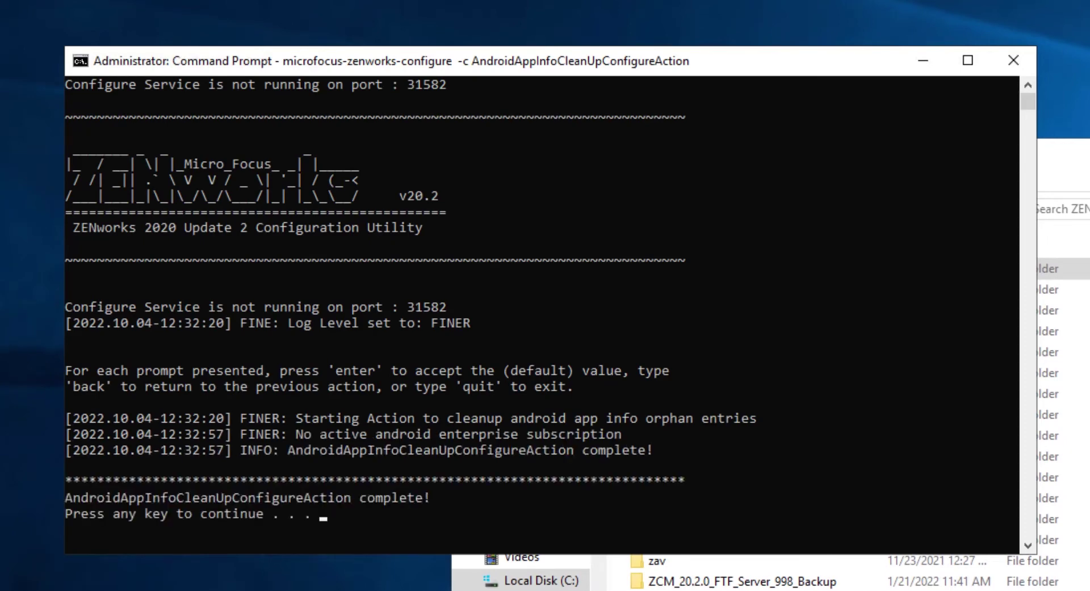
{"action": "key", "text": "Return"}
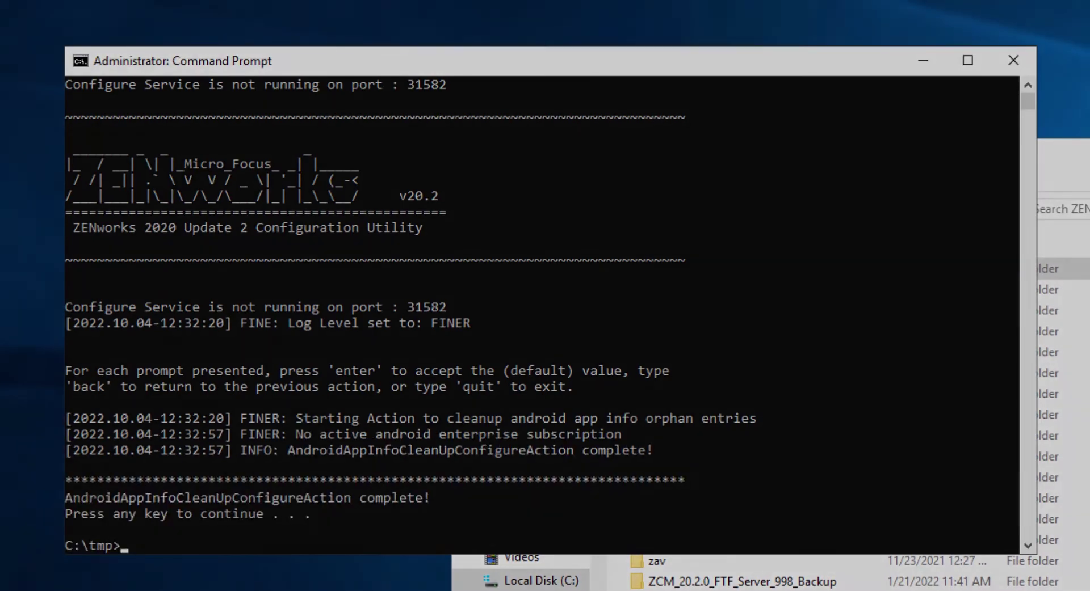
{"action": "type", "text": "microfocus-zenworks-configure -c Start"}
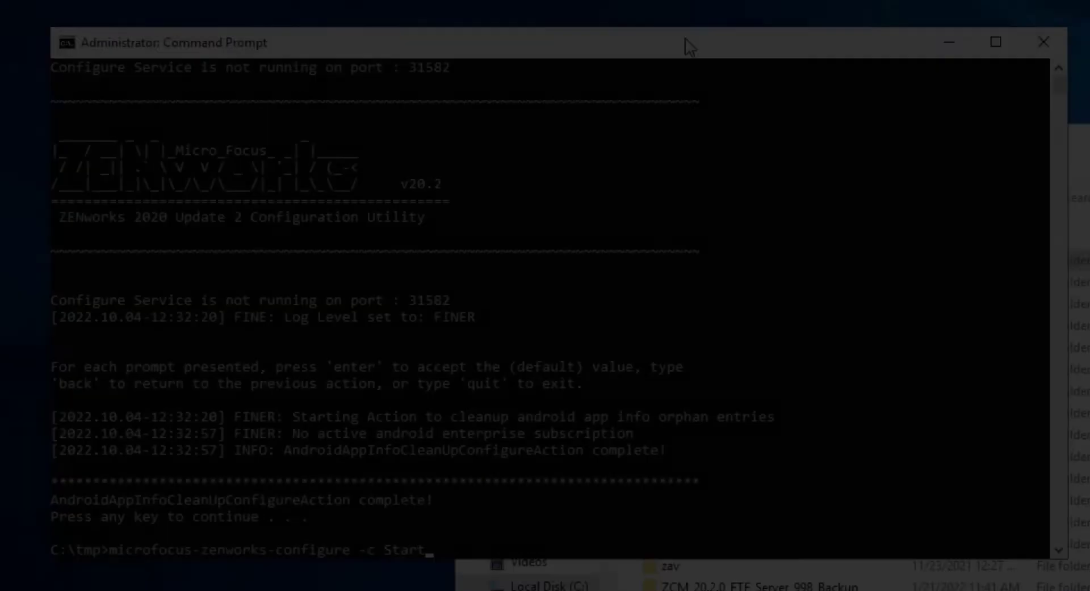
{"action": "key", "text": "Return"}
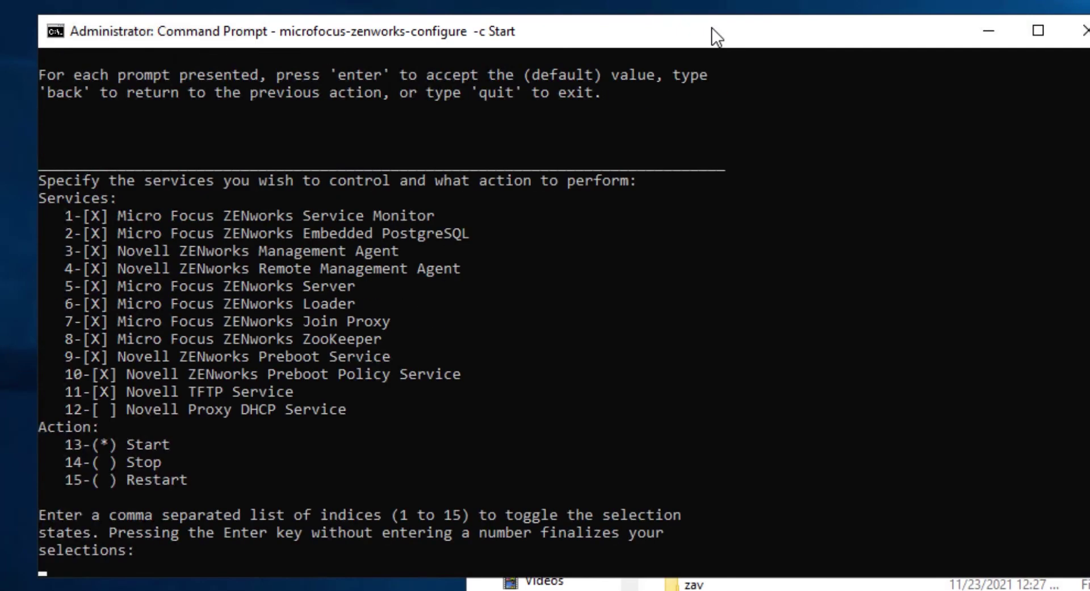
- Start the default-selected ZENworks services and return to the C:\tmp prompt
{"action": "key", "text": "Return"}
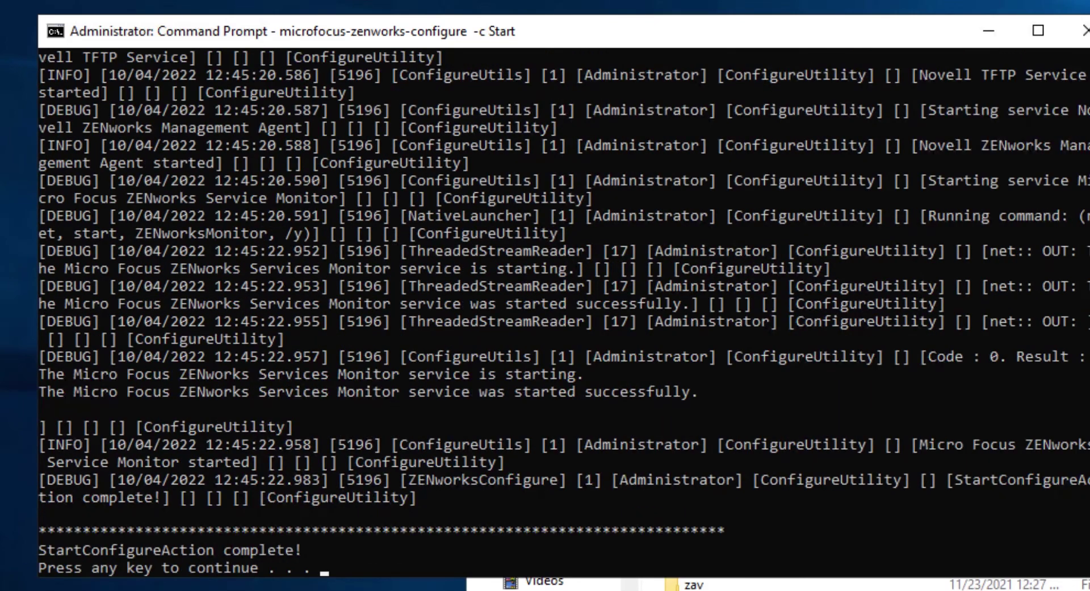
{"action": "key", "text": "Return"}
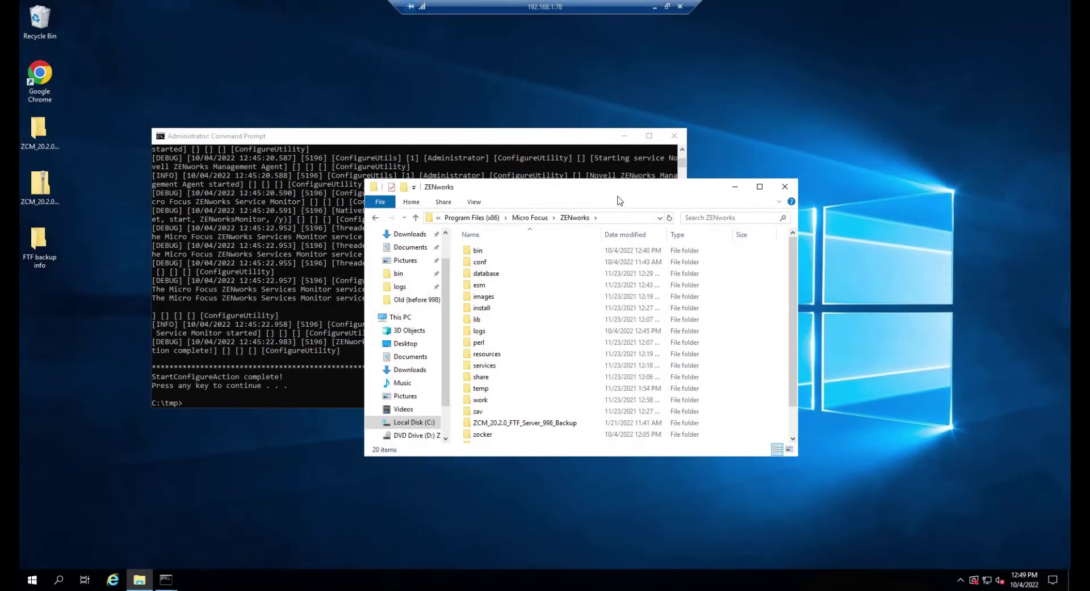
- Move the EPSecurity.win32 6.6.26.382 installer into the 20.2.0.998 backup's zav\bitdefenderAgent-32 folder
{"action": "double_click", "coordinate": [698, 585]}
{"action": "double_click", "coordinate": [506, 251]}
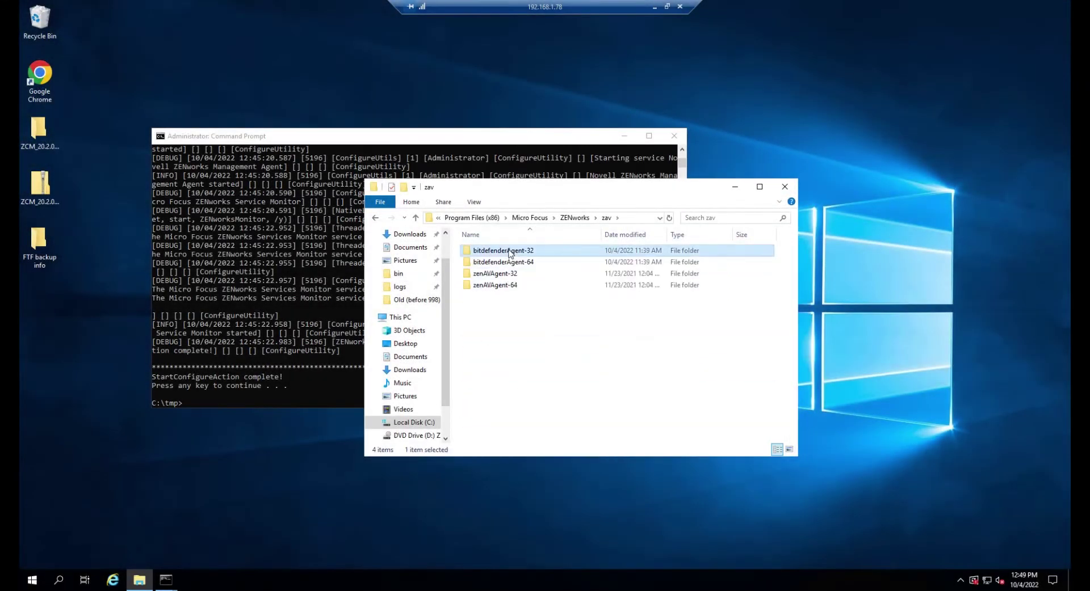
{"action": "right_click", "coordinate": [510, 252]}
{"action": "left_click", "coordinate": [542, 365]}
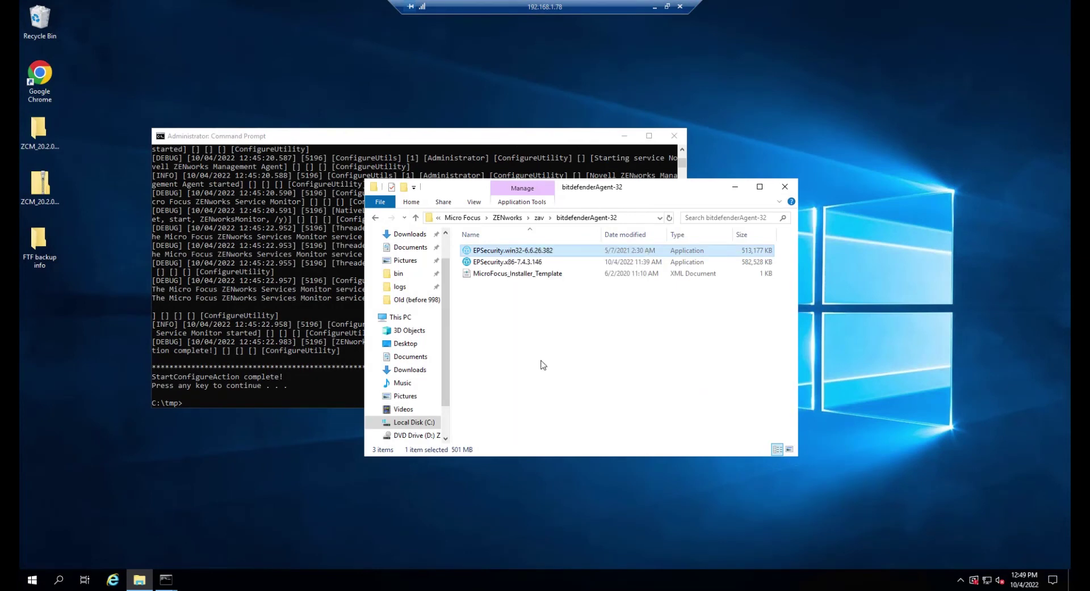
{"action": "left_click", "coordinate": [506, 218]}
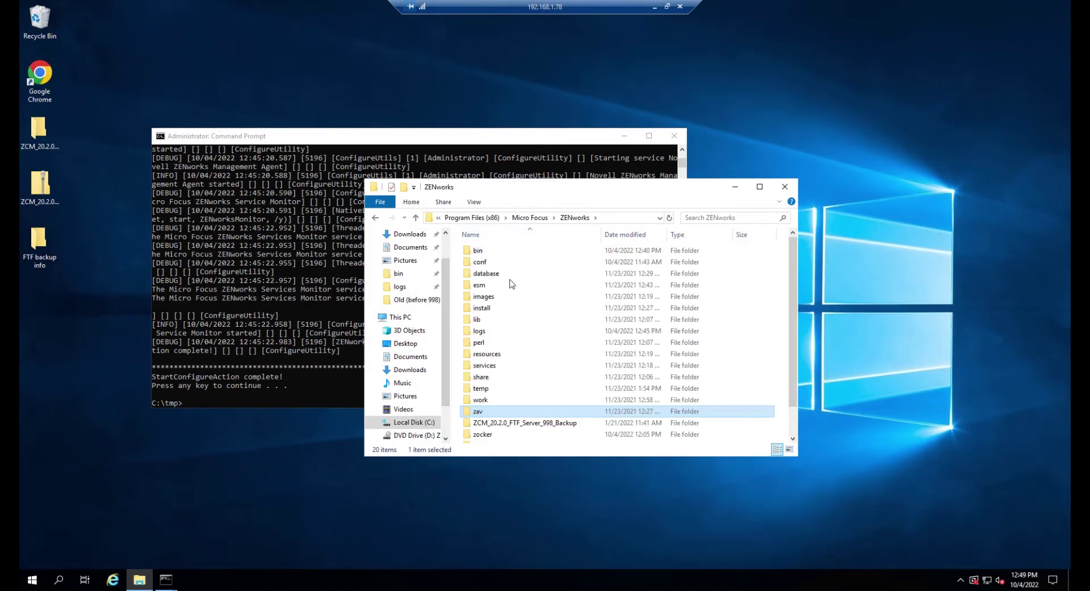
{"action": "double_click", "coordinate": [482, 434]}
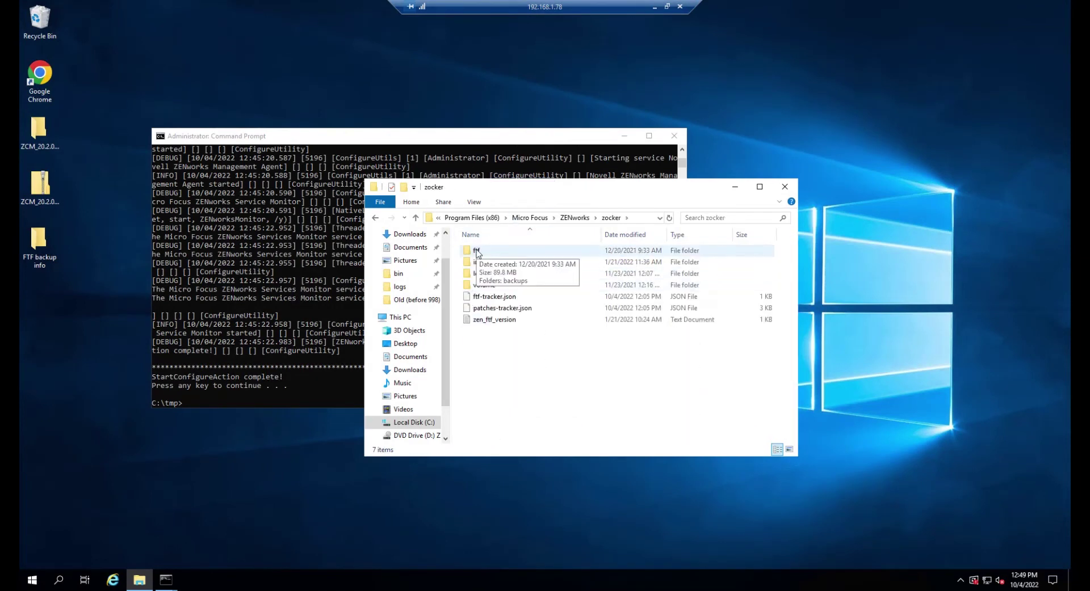
{"action": "double_click", "coordinate": [477, 253]}
{"action": "double_click", "coordinate": [480, 251]}
{"action": "double_click", "coordinate": [489, 262]}
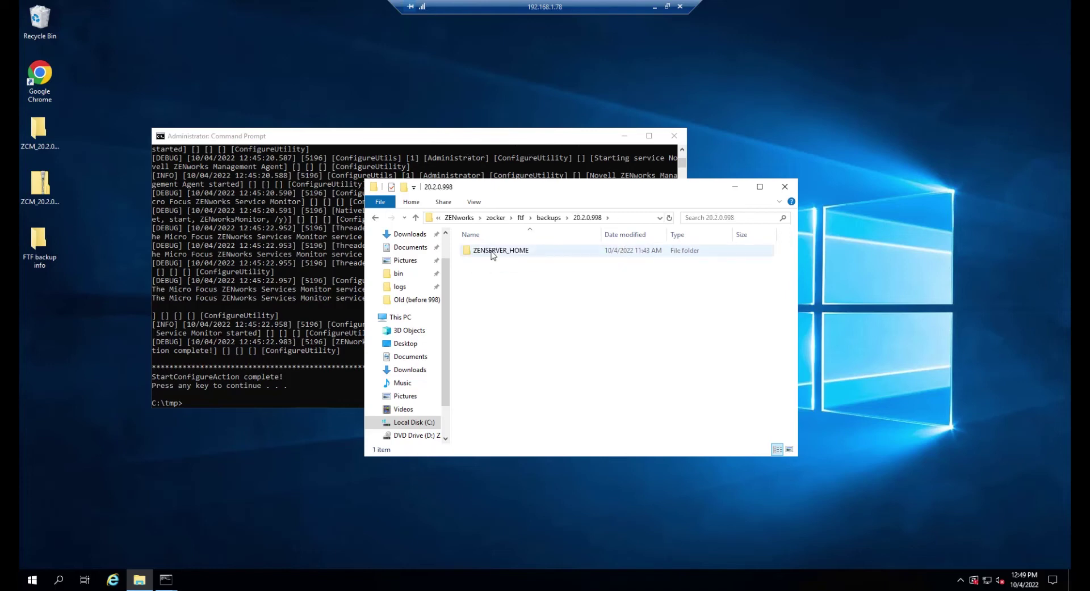
{"action": "double_click", "coordinate": [492, 254]}
{"action": "double_click", "coordinate": [486, 265]}
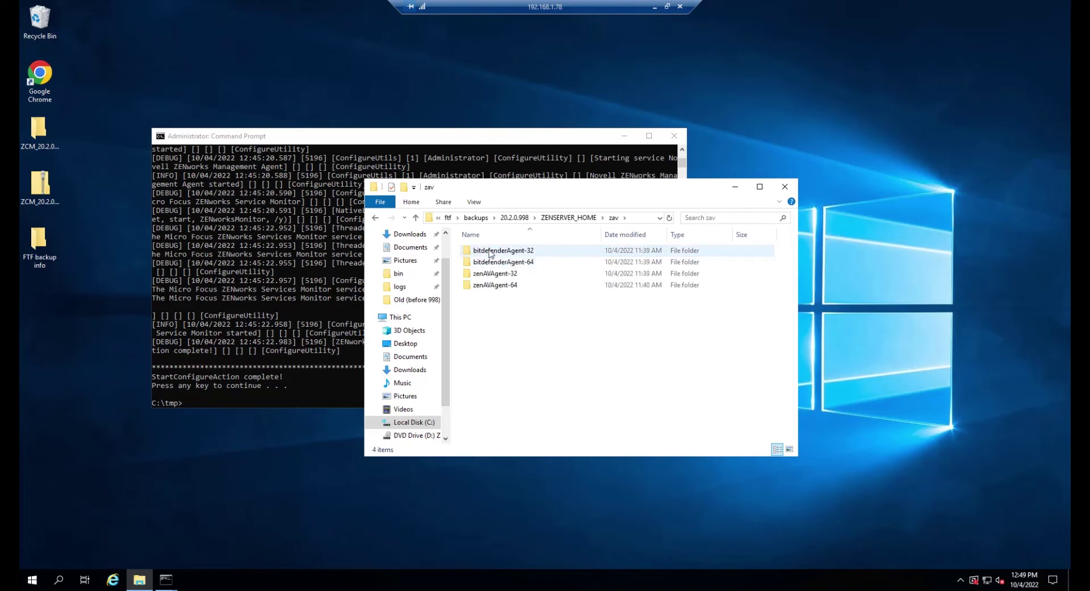
{"action": "double_click", "coordinate": [489, 251]}
{"action": "right_click", "coordinate": [500, 266]}
{"action": "left_click", "coordinate": [538, 343]}
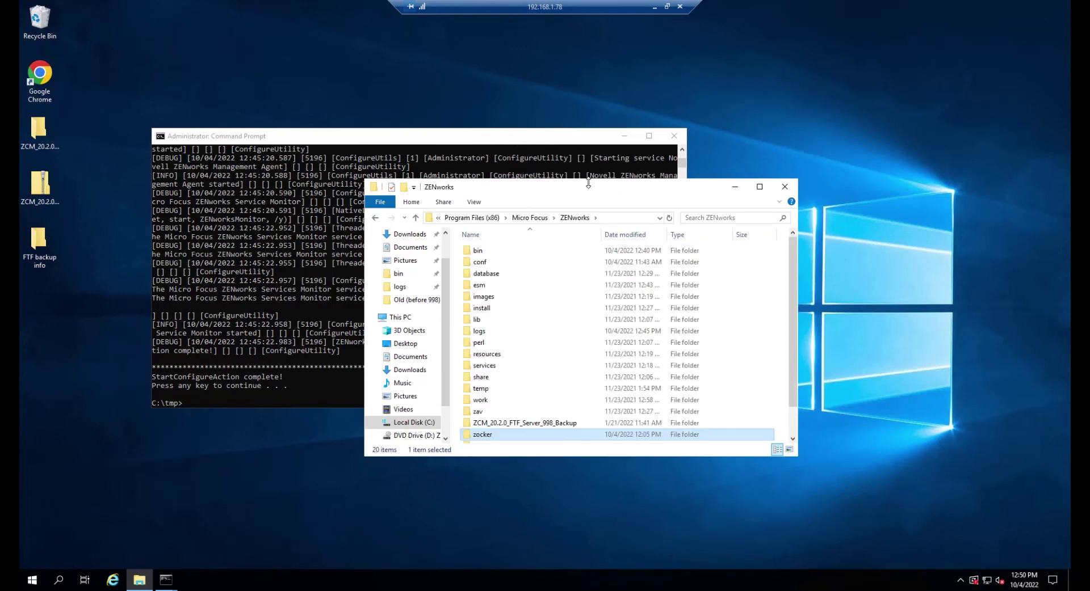
- Move the EPSecurity.x64-6.6.26.382 installer into the 20.2.0.998 backup's zav\bitdefenderAgent-64 folder
{"action": "double_click", "coordinate": [478, 412]}
{"action": "double_click", "coordinate": [499, 262]}
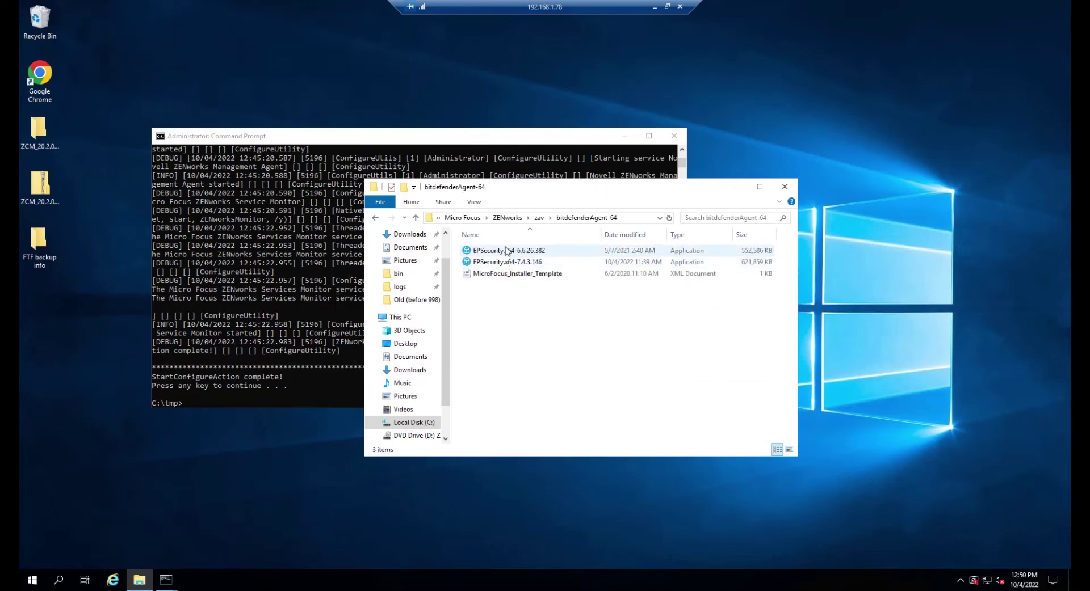
{"action": "left_click", "coordinate": [507, 252]}
{"action": "right_click", "coordinate": [507, 252]}
{"action": "left_click", "coordinate": [546, 366]}
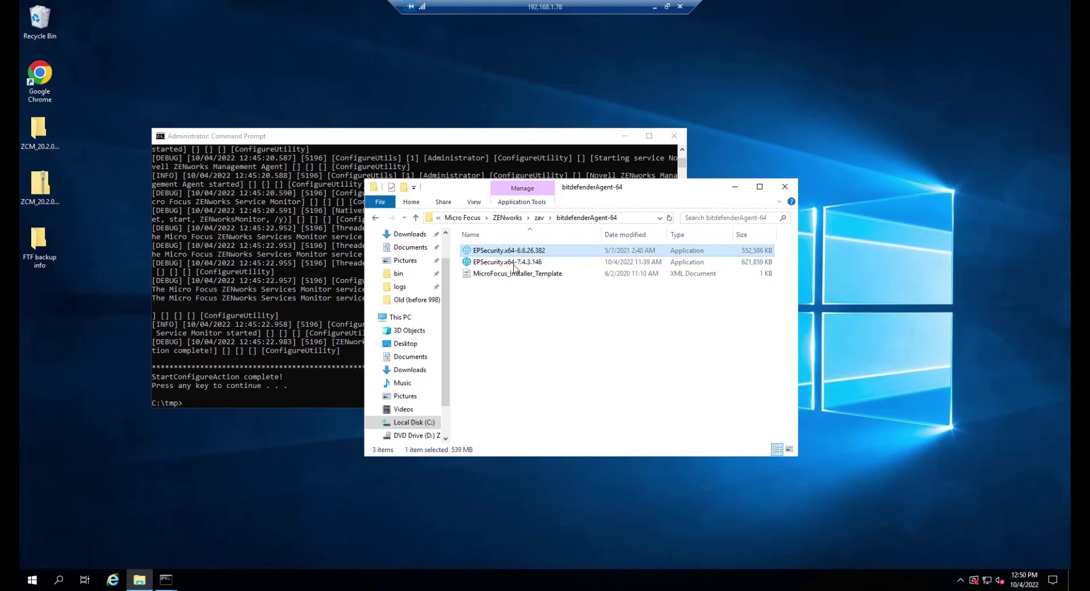
{"action": "left_click", "coordinate": [507, 217]}
{"action": "double_click", "coordinate": [485, 423]}
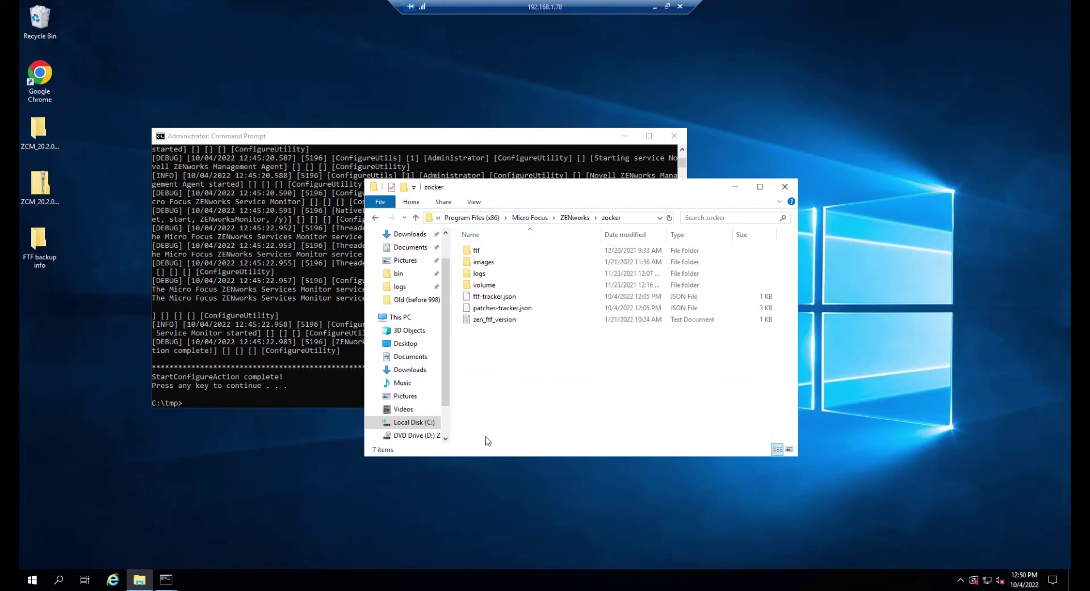
{"action": "double_click", "coordinate": [476, 250]}
{"action": "double_click", "coordinate": [482, 250]}
{"action": "left_click", "coordinate": [493, 263]}
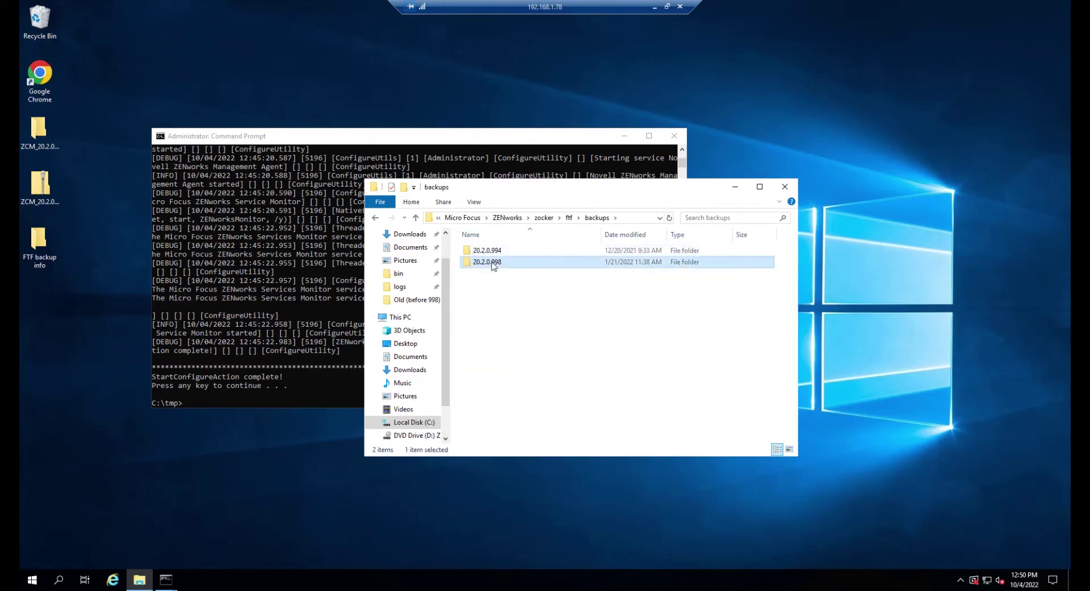
{"action": "double_click", "coordinate": [493, 264]}
{"action": "double_click", "coordinate": [488, 252]}
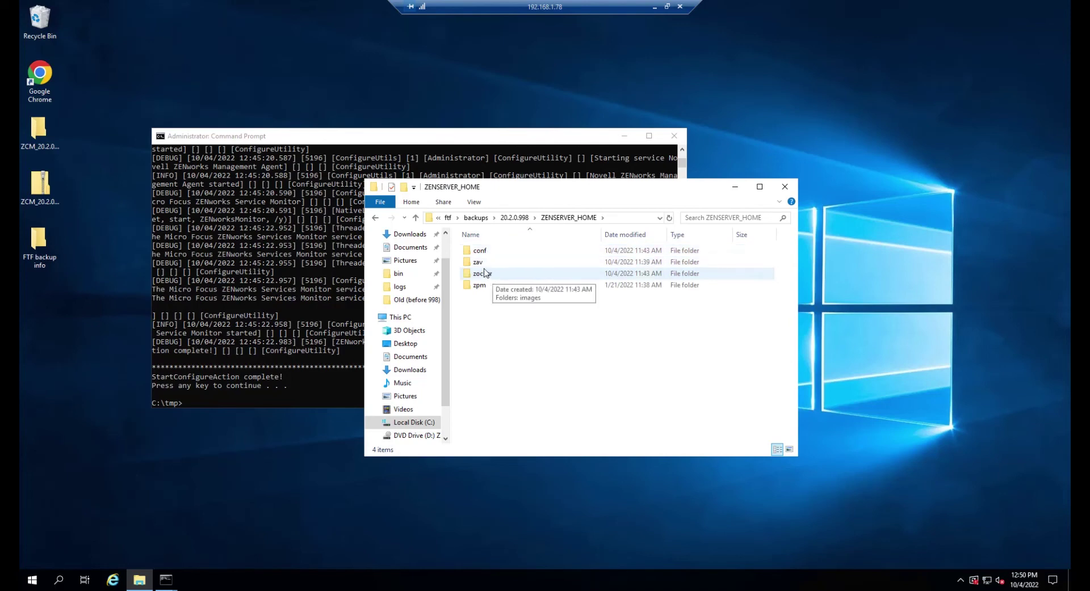
{"action": "double_click", "coordinate": [480, 263]}
{"action": "left_click", "coordinate": [501, 264]}
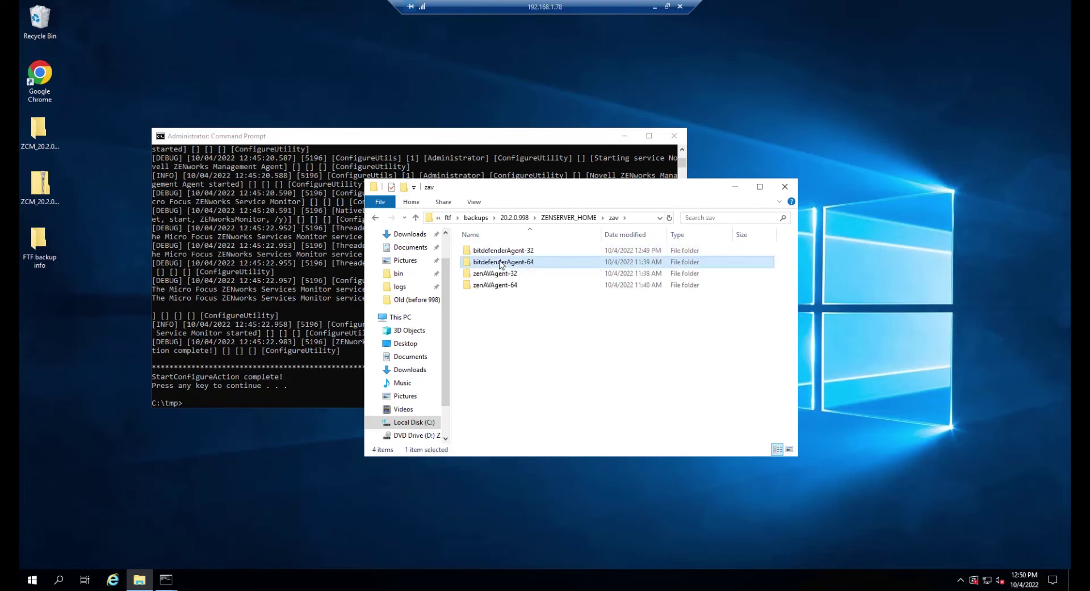
{"action": "double_click", "coordinate": [500, 263]}
{"action": "right_click", "coordinate": [499, 260]}
{"action": "left_click", "coordinate": [531, 344]}
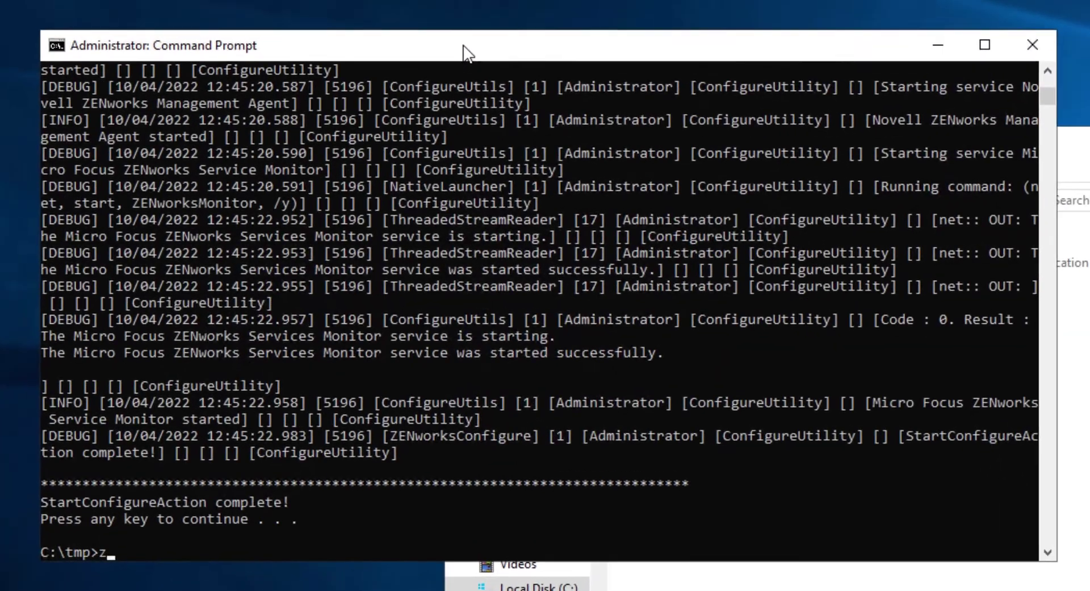
- Run zocker image ls to show the zencore 20.2.0.1009 and zenserver 20.2.0.1008 images, then type zocker ftf list -l
{"action": "type", "text": "zocker"}
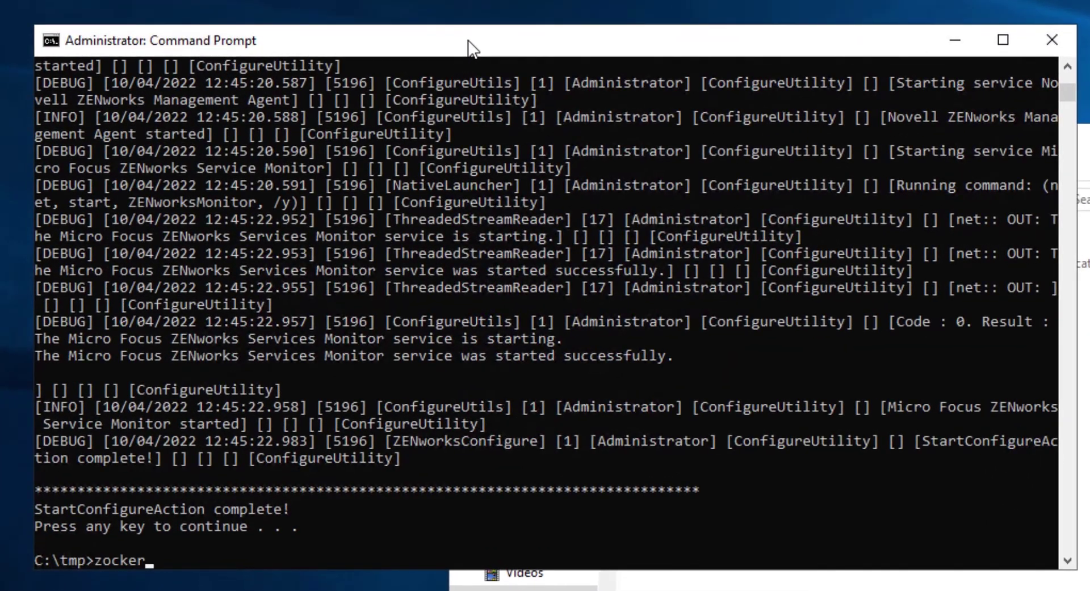
{"action": "type", "text": " image ls"}
{"action": "key", "text": "Return"}
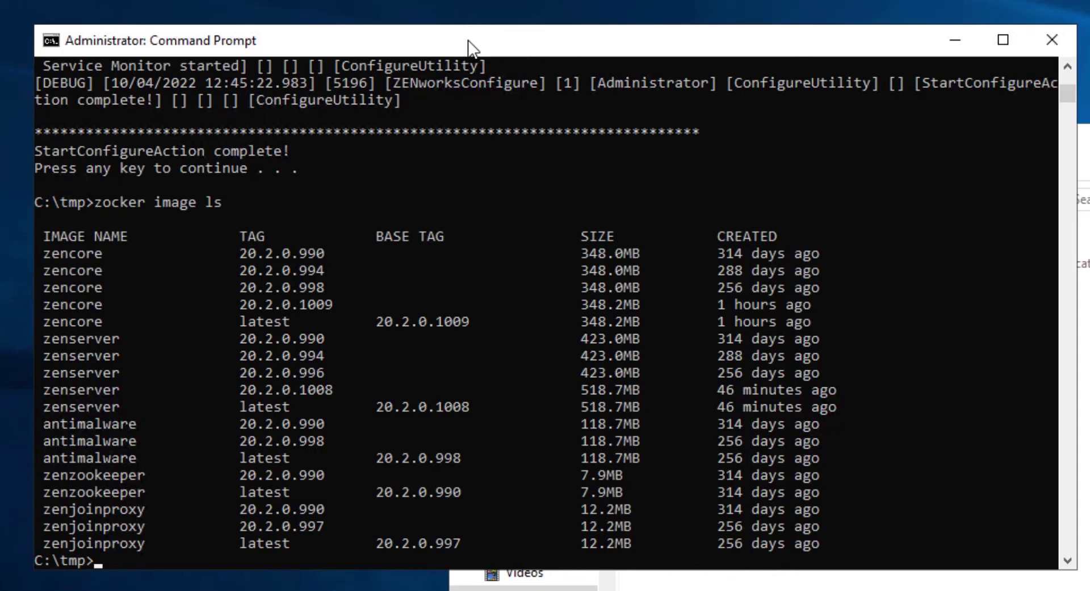
{"action": "type", "text": "zocker ftf list -l"}
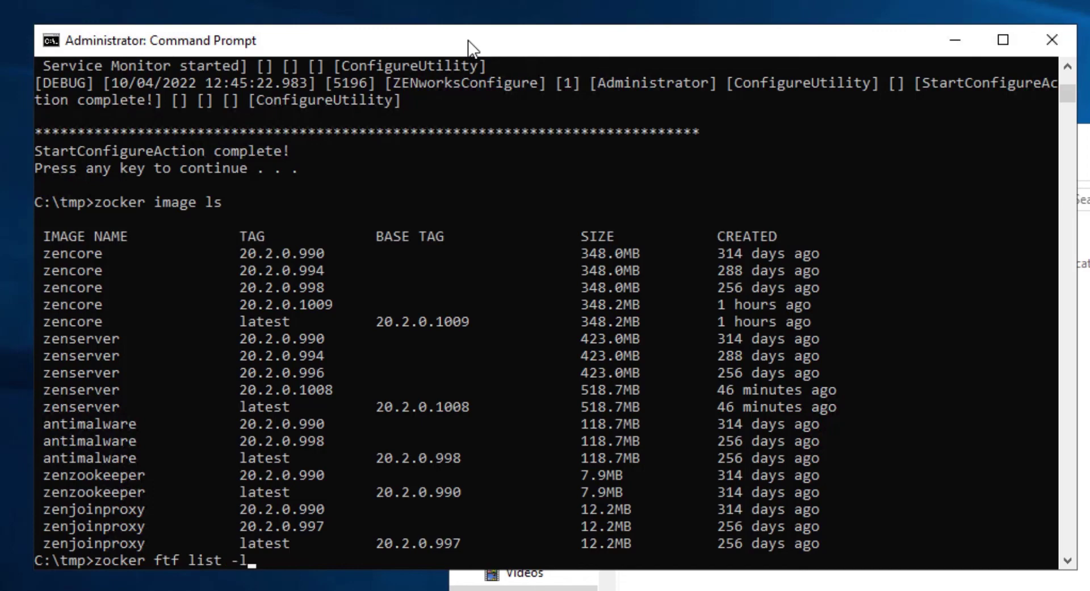